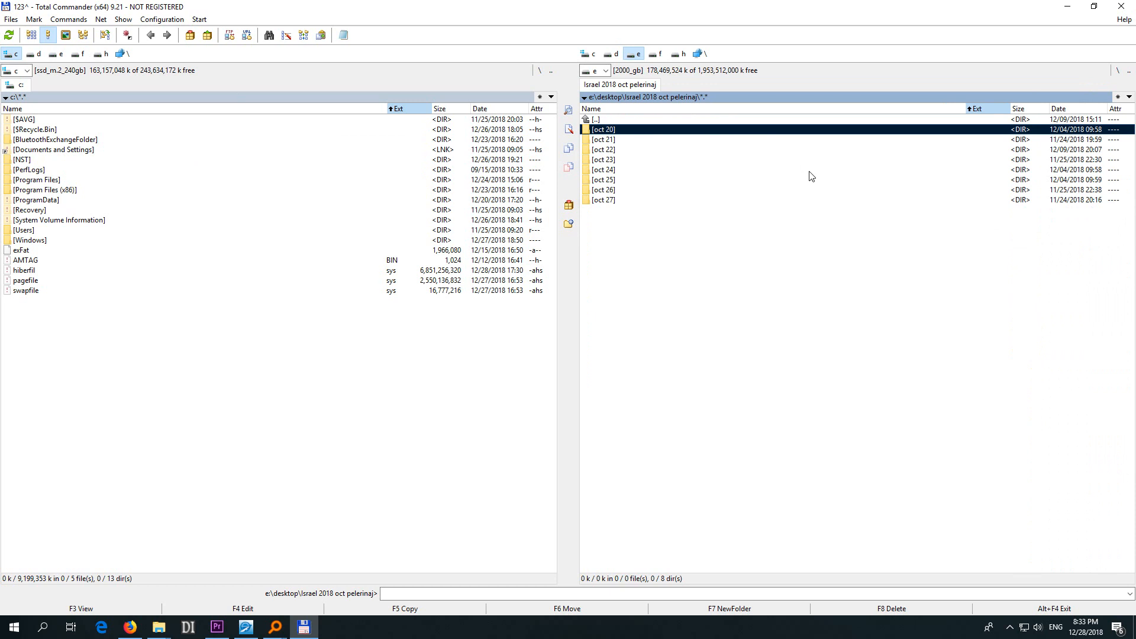
Look through the photo file names in the oct 20 folder and return to the parent folder.
{"action": "key", "text": "Return"}
{"action": "key", "text": "Down"}
{"action": "key", "text": "Down"}
{"action": "key", "text": "Down"}
{"action": "key", "text": "Down"}
{"action": "key", "text": "Down"}
{"action": "key", "text": "Down"}
{"action": "key", "text": "Down"}
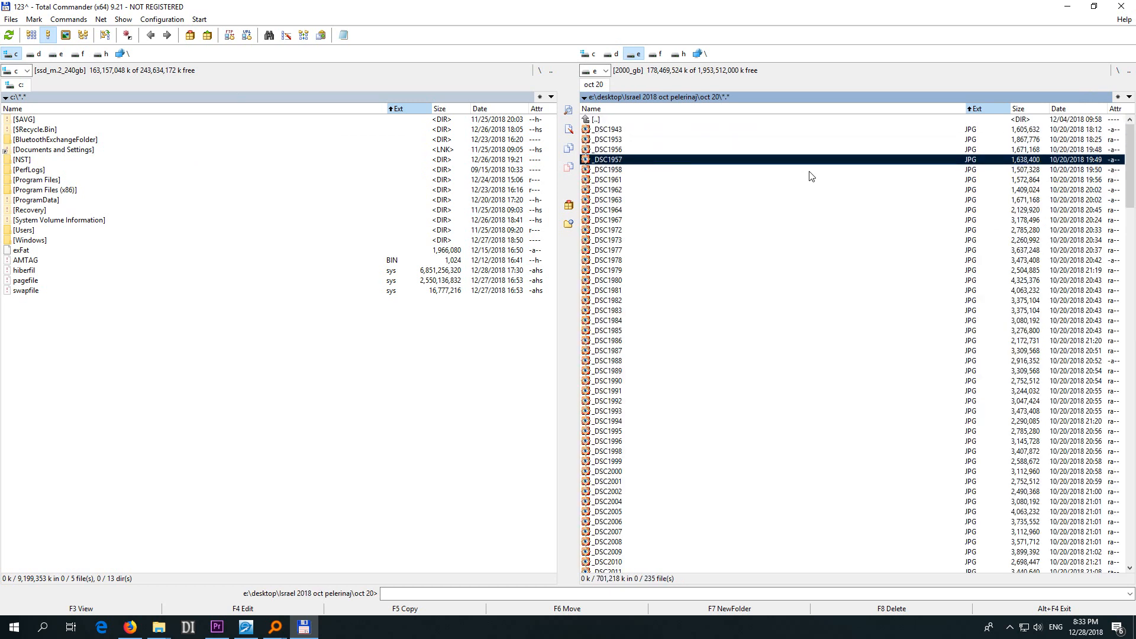
{"action": "key", "text": "Down"}
{"action": "key", "text": "Down"}
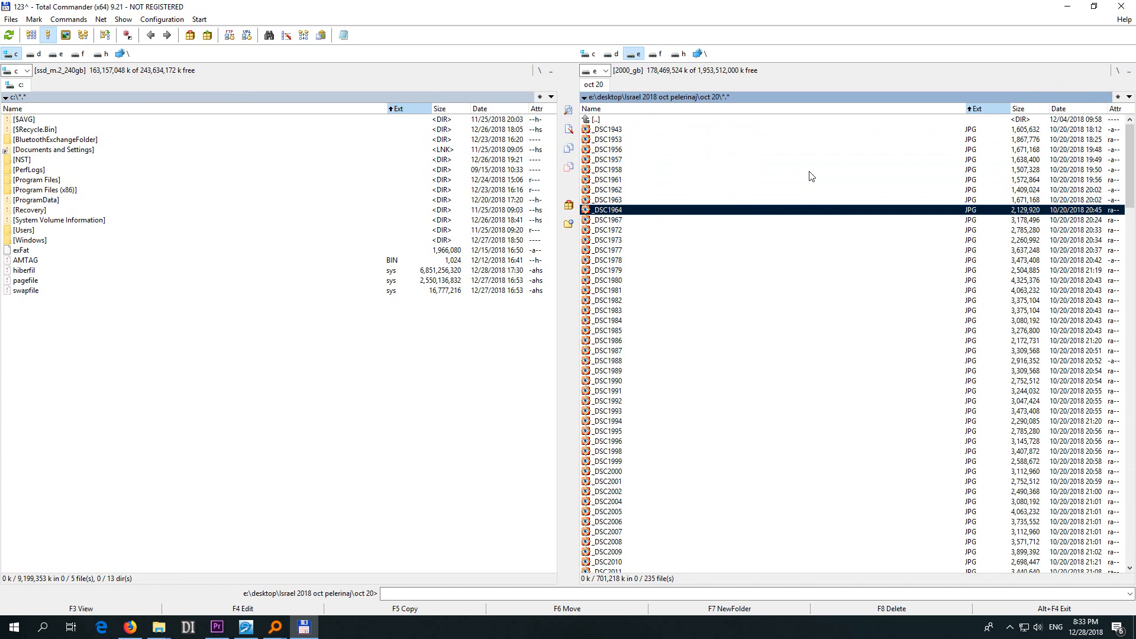
{"action": "key", "text": "Home"}
{"action": "key", "text": "Return"}
{"action": "key", "text": "Down"}
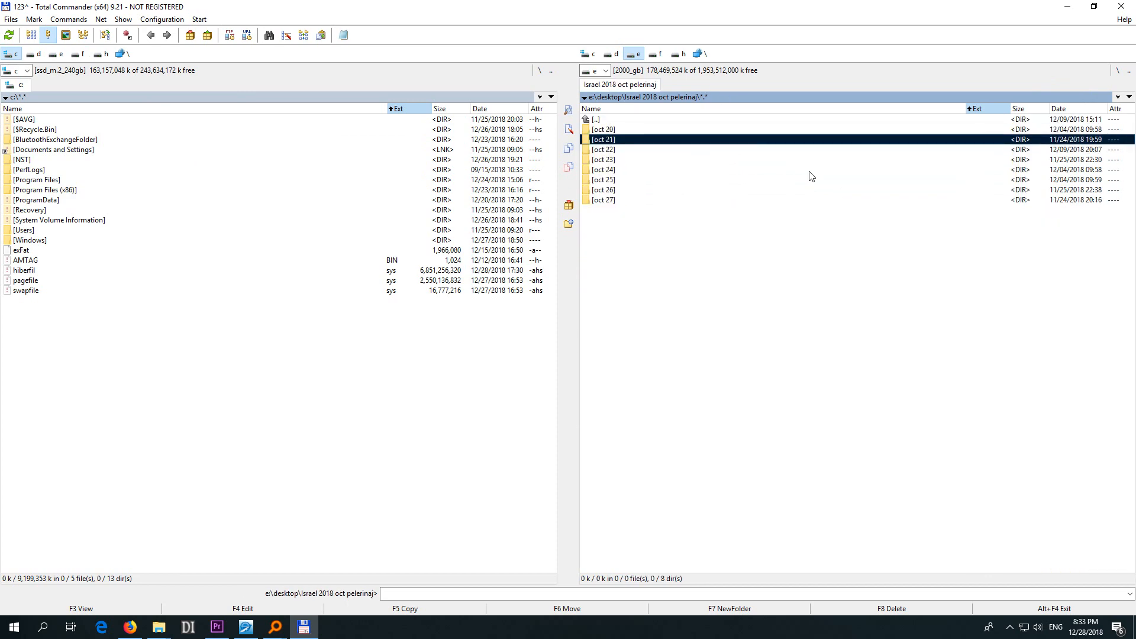
Look through the photo file names in the oct 21 folder and return to the parent folder.
{"action": "key", "text": "Return"}
{"action": "key", "text": "Down"}
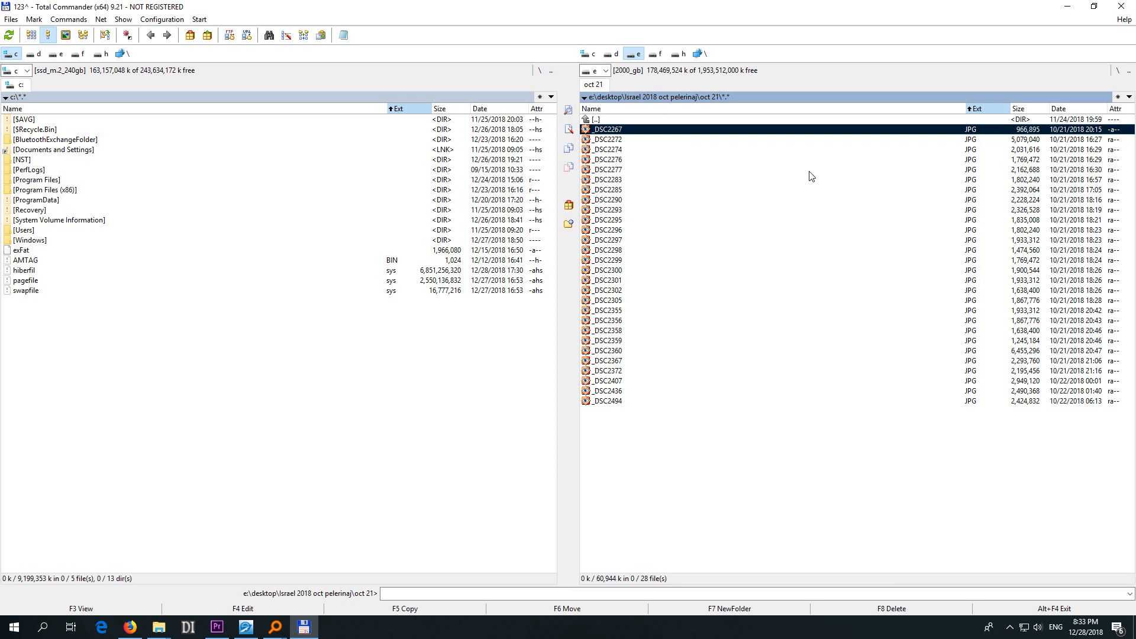
{"action": "key", "text": "Down"}
{"action": "key", "text": "Down"}
{"action": "key", "text": "Down"}
{"action": "key", "text": "Down"}
{"action": "key", "text": "Down"}
{"action": "key", "text": "Down"}
{"action": "key", "text": "Down"}
{"action": "key", "text": "Down"}
{"action": "key", "text": "Home"}
{"action": "key", "text": "Return"}
{"action": "key", "text": "Down"}
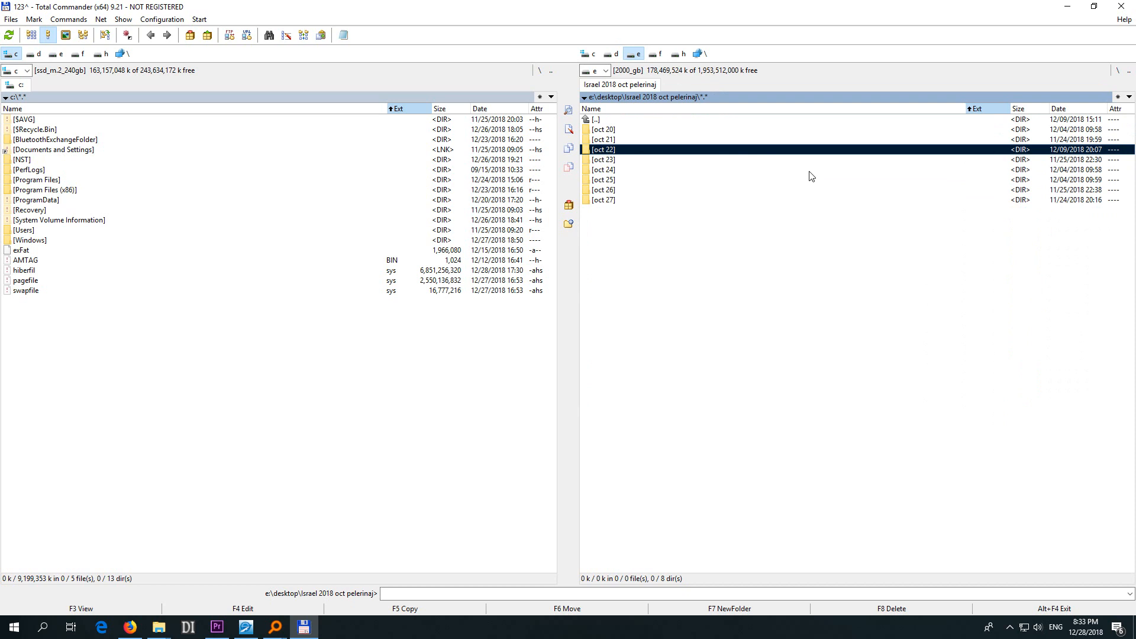
Look through the photo file names in the oct 22 folder and return to the parent folder.
{"action": "key", "text": "Return"}
{"action": "key", "text": "Down"}
{"action": "key", "text": "Down"}
{"action": "key", "text": "Down"}
{"action": "key", "text": "Down"}
{"action": "key", "text": "Down"}
{"action": "key", "text": "Down"}
{"action": "key", "text": "Down"}
{"action": "key", "text": "Down"}
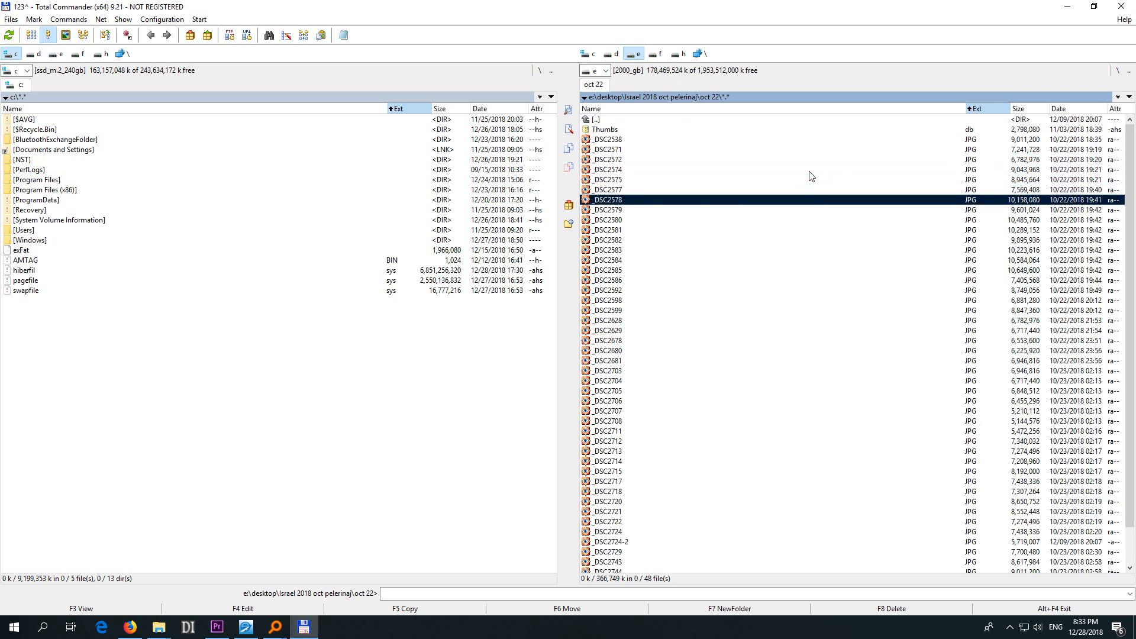
{"action": "key", "text": "Home"}
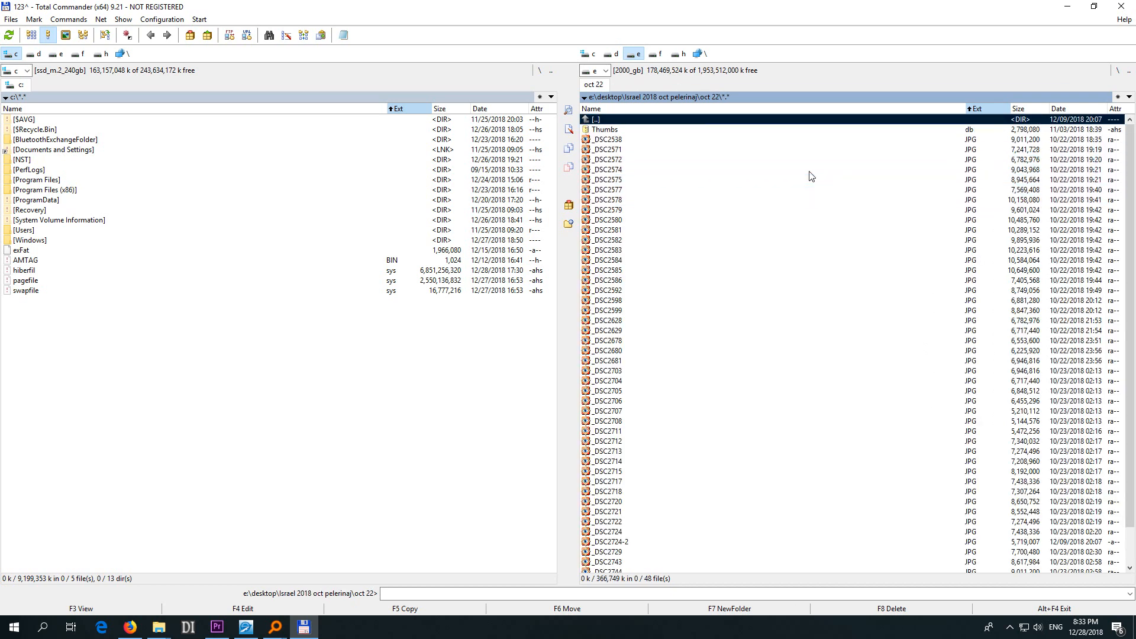
{"action": "key", "text": "Return"}
{"action": "key", "text": "Home"}
{"action": "key", "text": "Down"}
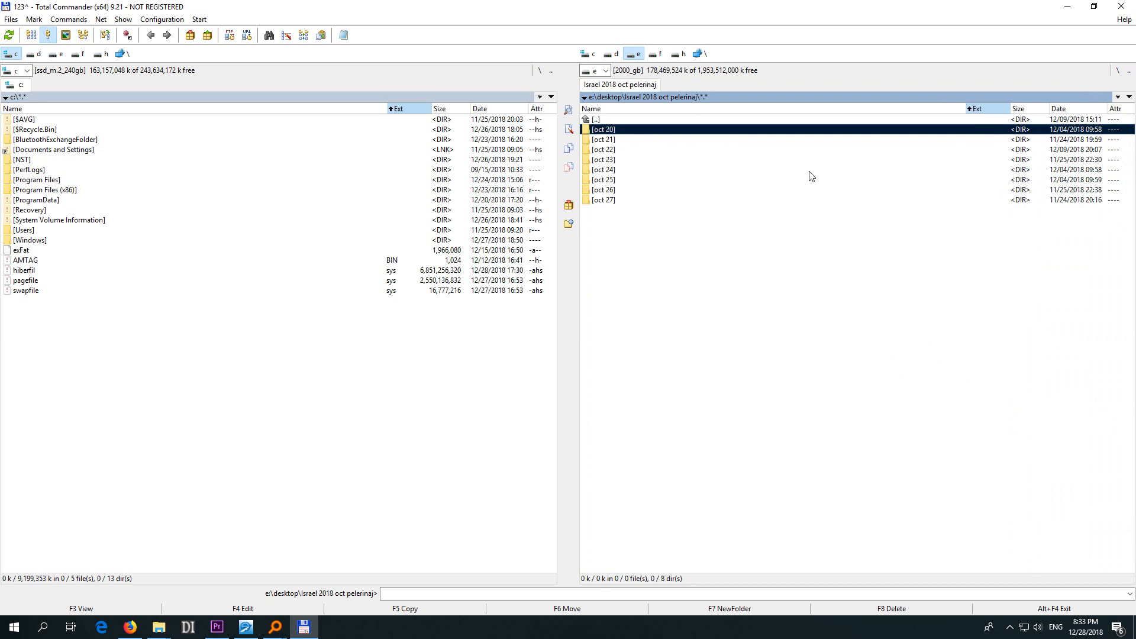
Open the Multi-Rename Tool for all files in the oct 20 folder.
{"action": "key", "text": "Return"}
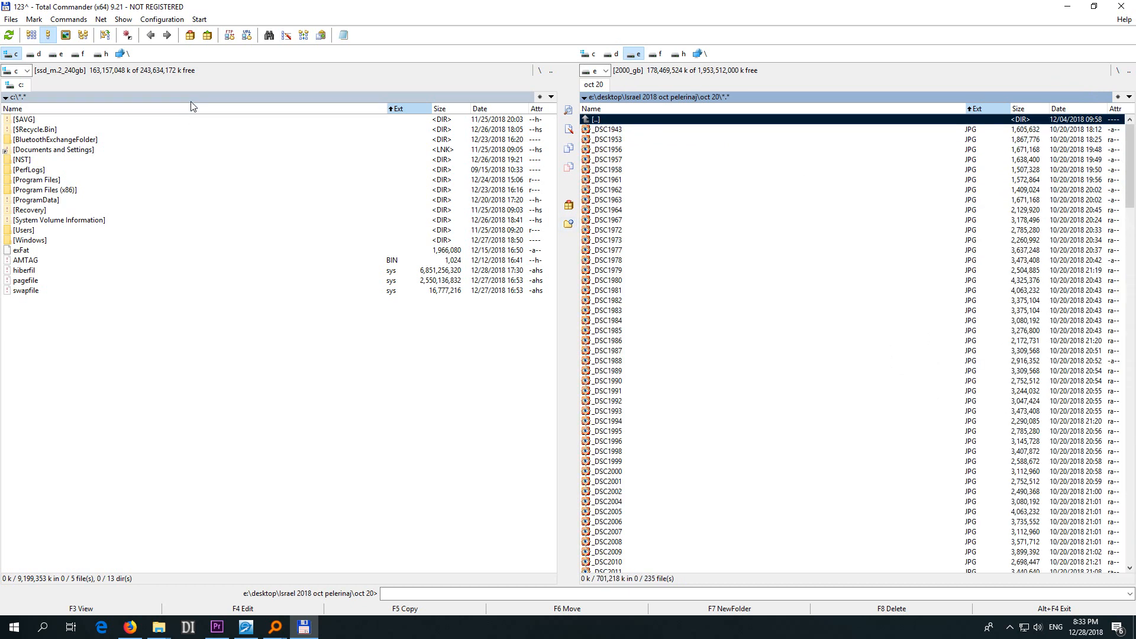
{"action": "left_click", "coordinate": [129, 36]}
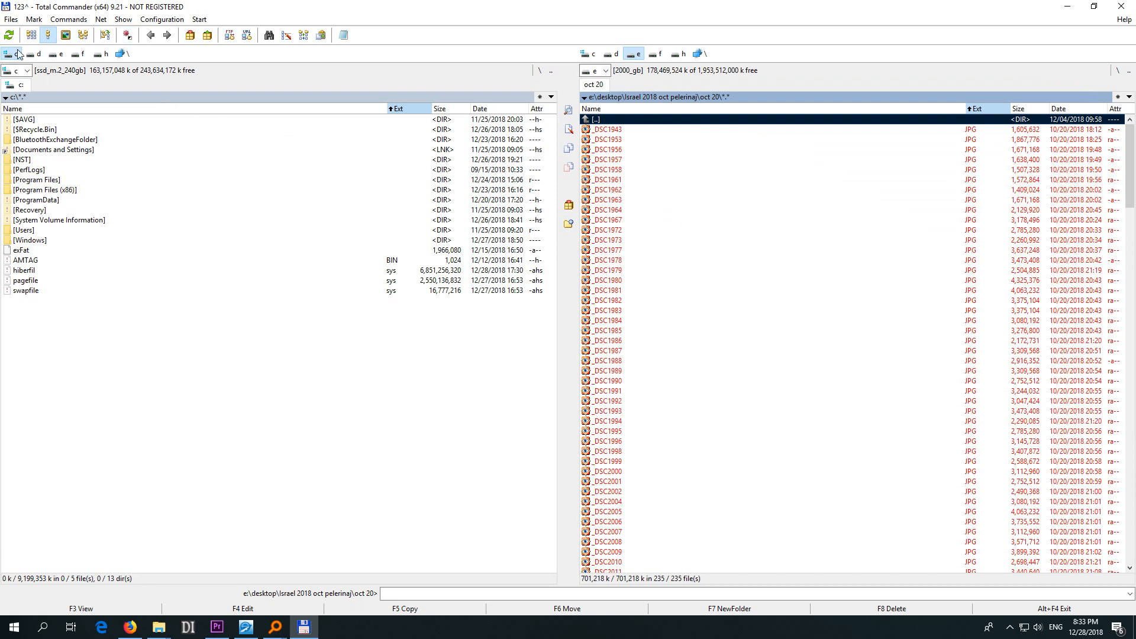
{"action": "left_click", "coordinate": [10, 19]}
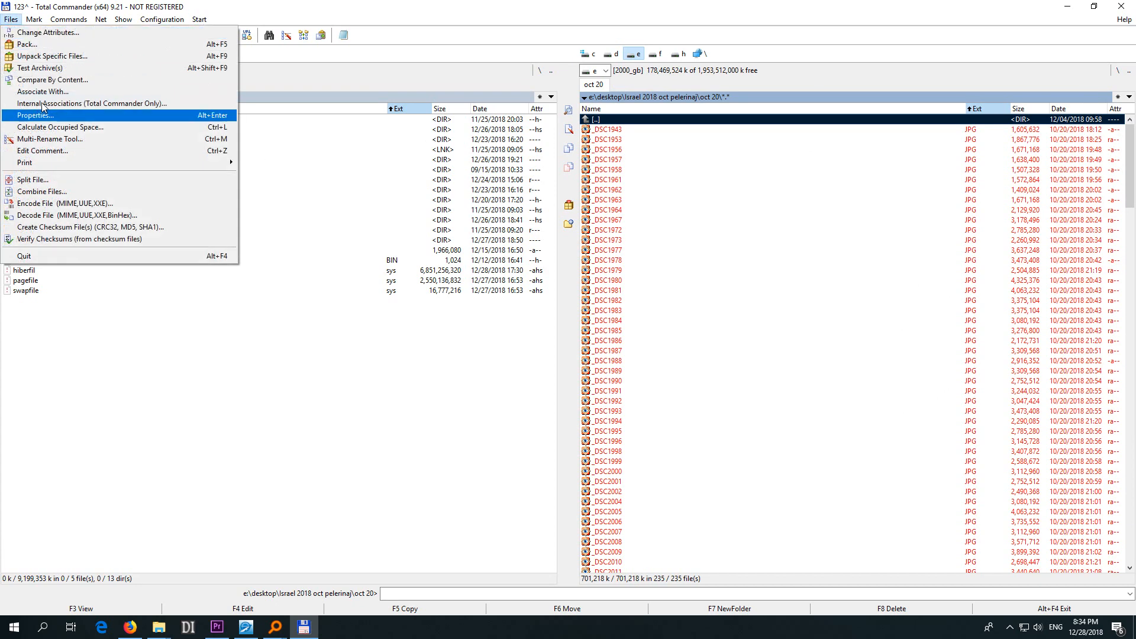
{"action": "left_click", "coordinate": [66, 142]}
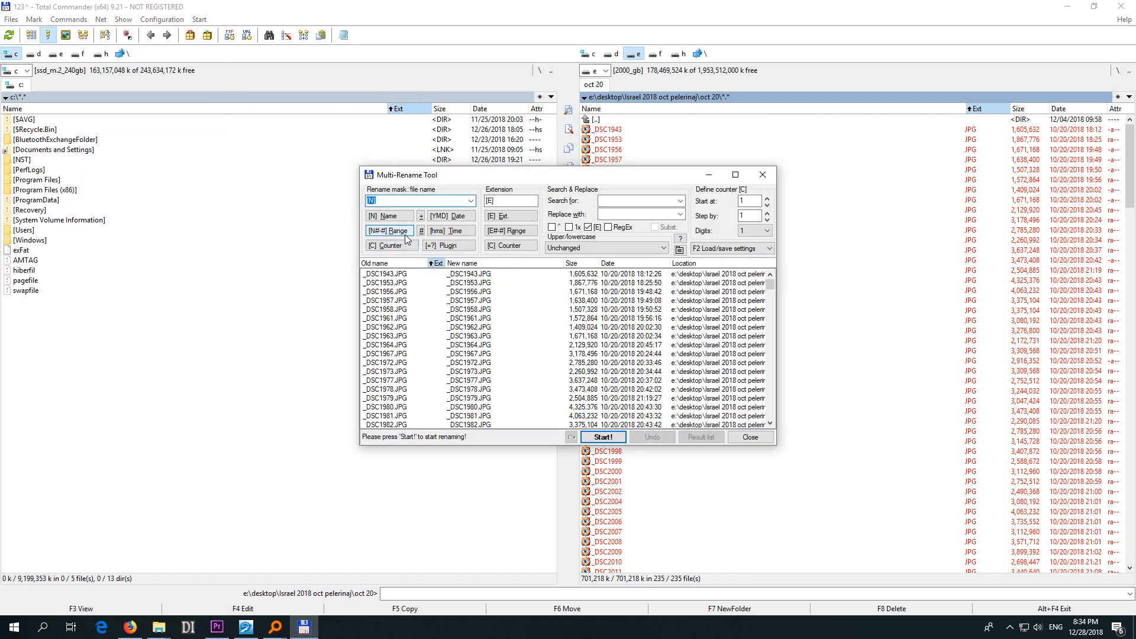
{"action": "left_click_drag", "start_coordinate": [401, 179], "coordinate": [421, 271]}
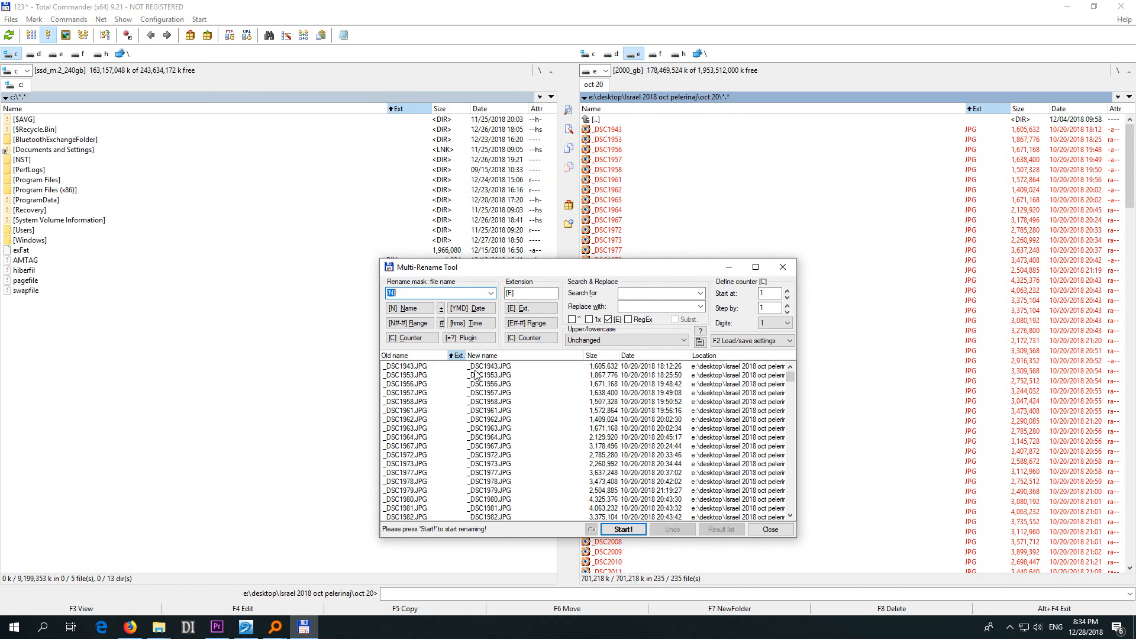
Rename the oct 20 files with the counter-only name mask [C], using a counter of 3 digits, and close the tool.
{"action": "left_click", "coordinate": [411, 338]}
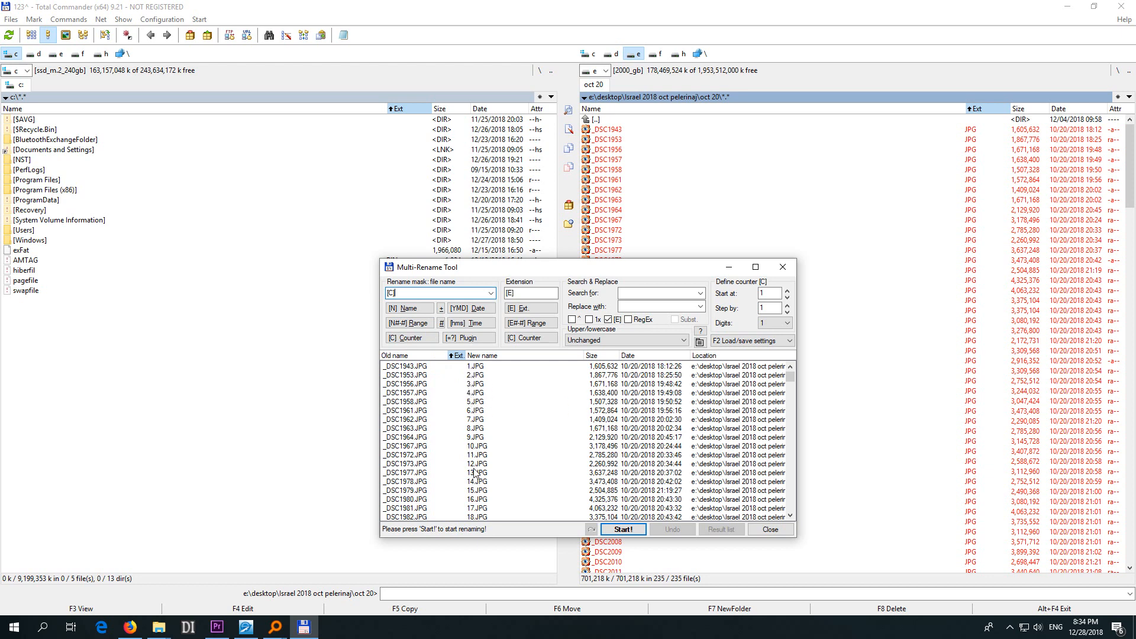
{"action": "mouse_move", "coordinate": [791, 379]}
{"action": "left_mouse_down"}
{"action": "mouse_move", "coordinate": [790, 462]}
{"action": "mouse_move", "coordinate": [791, 374]}
{"action": "left_mouse_up"}
{"action": "left_click", "coordinate": [784, 324]}
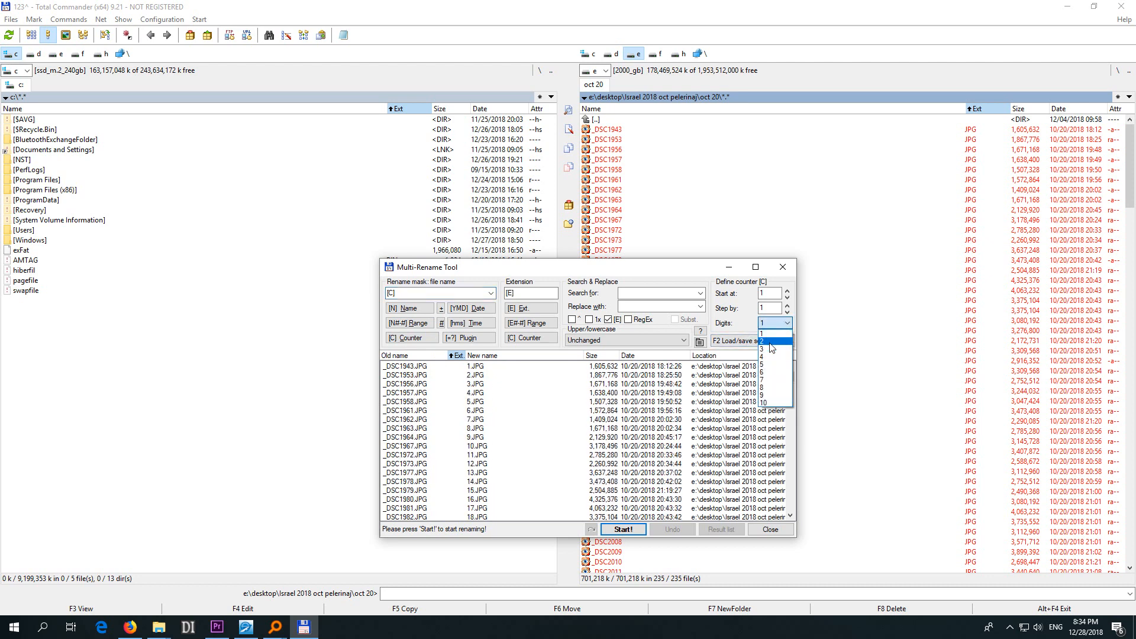
{"action": "left_click", "coordinate": [769, 349]}
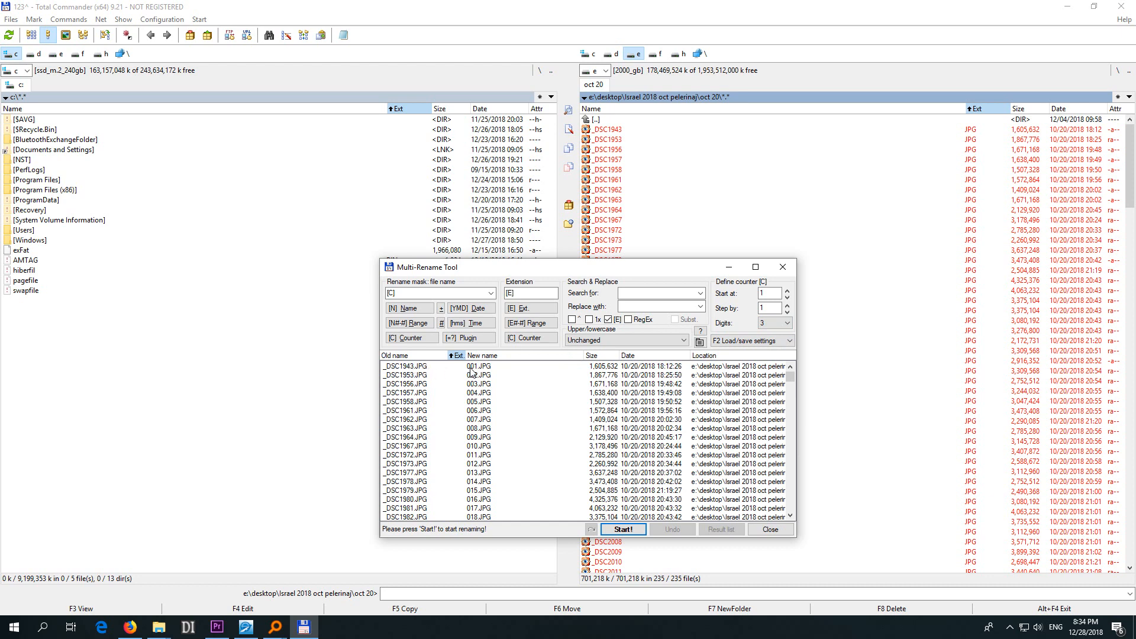
{"action": "left_click", "coordinate": [624, 529]}
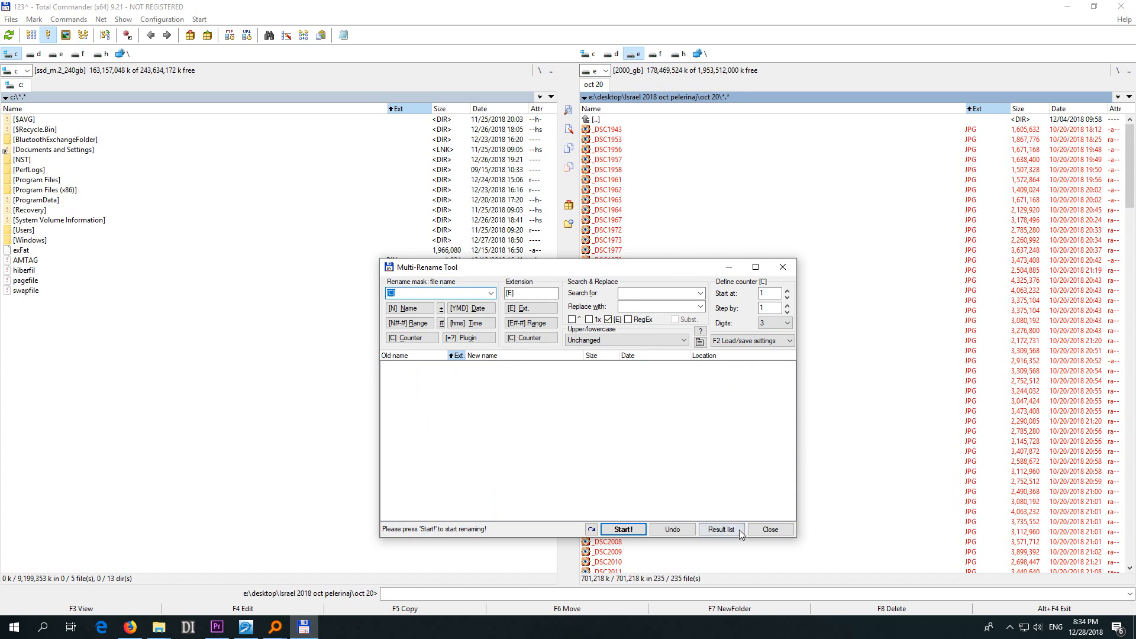
{"action": "left_click", "coordinate": [770, 529]}
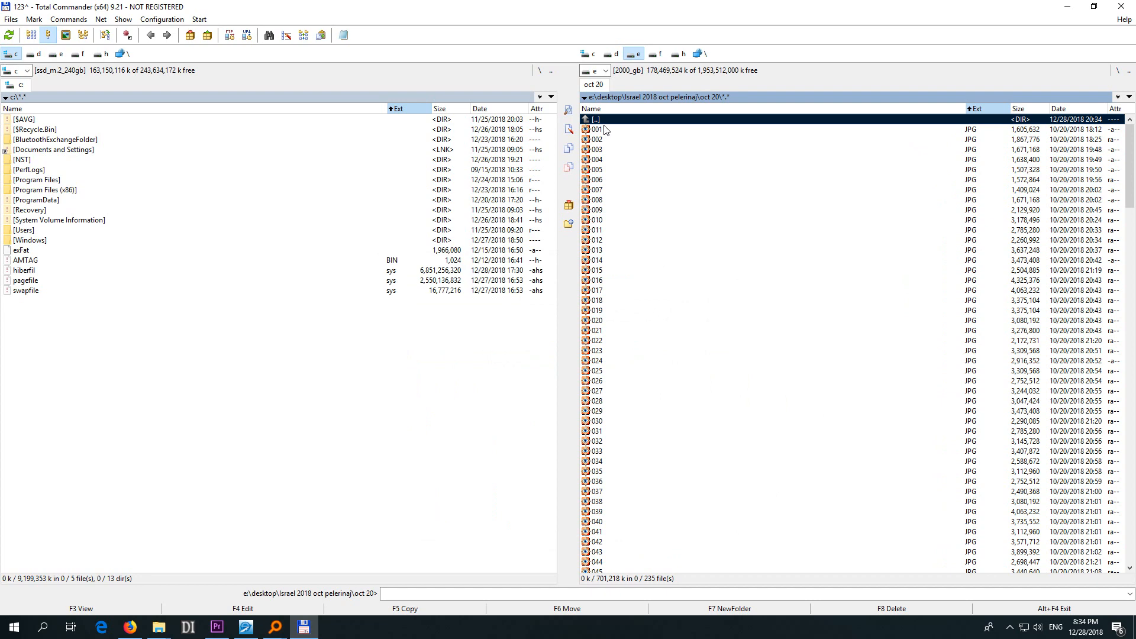
Batch-rename all files in the oct 20 folder with the name mask oct20_[C].
{"action": "left_click", "coordinate": [128, 35]}
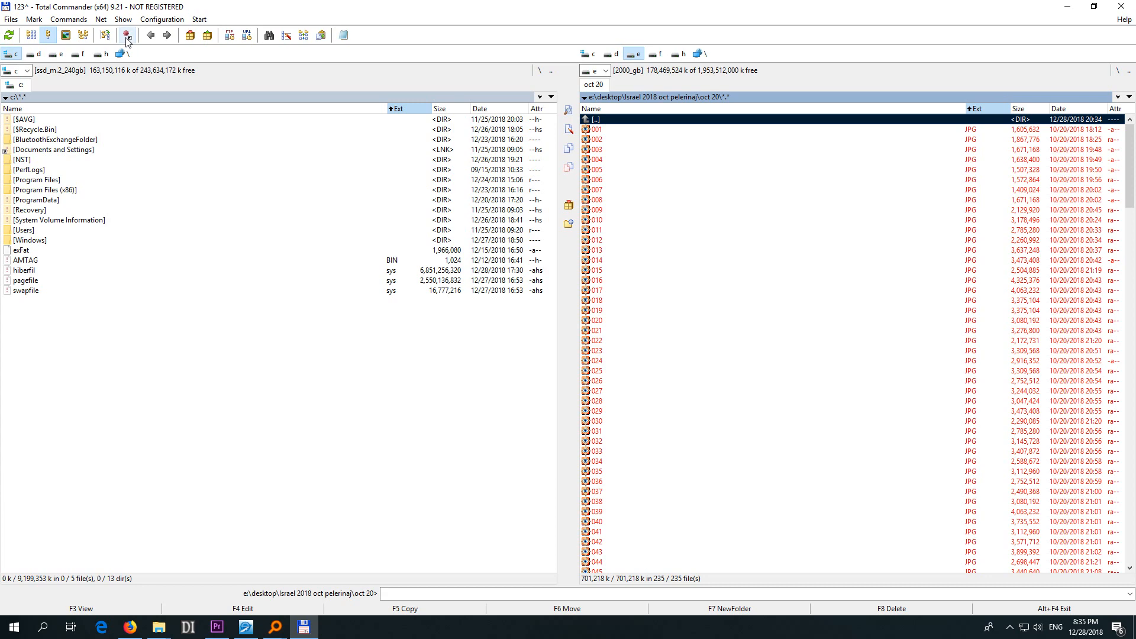
{"action": "left_click", "coordinate": [17, 31]}
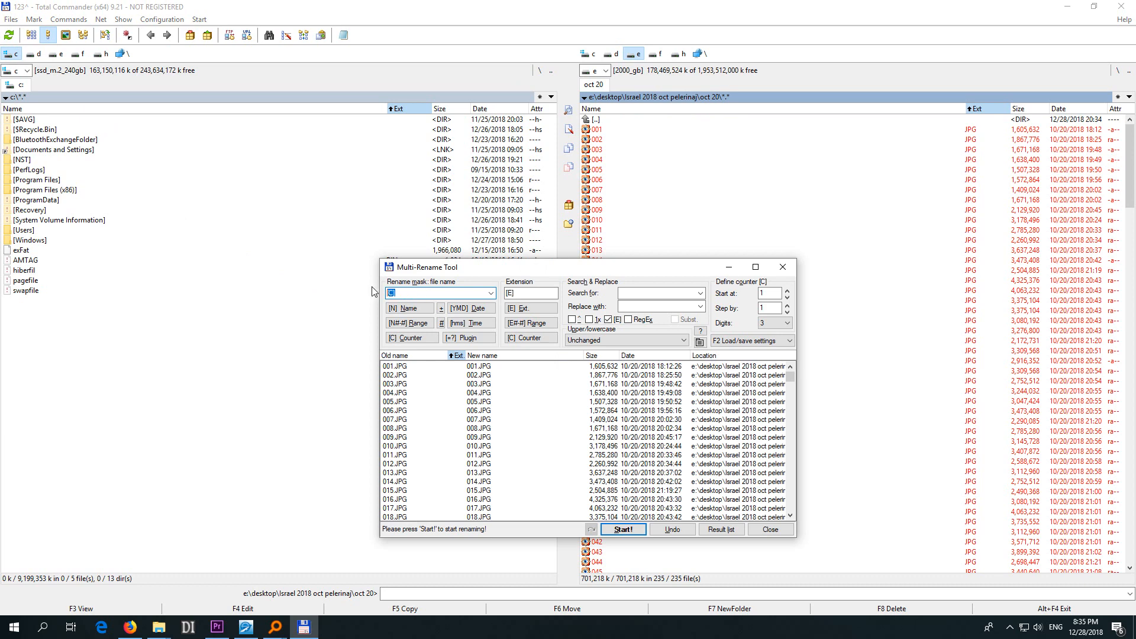
{"action": "type", "text": "oct"}
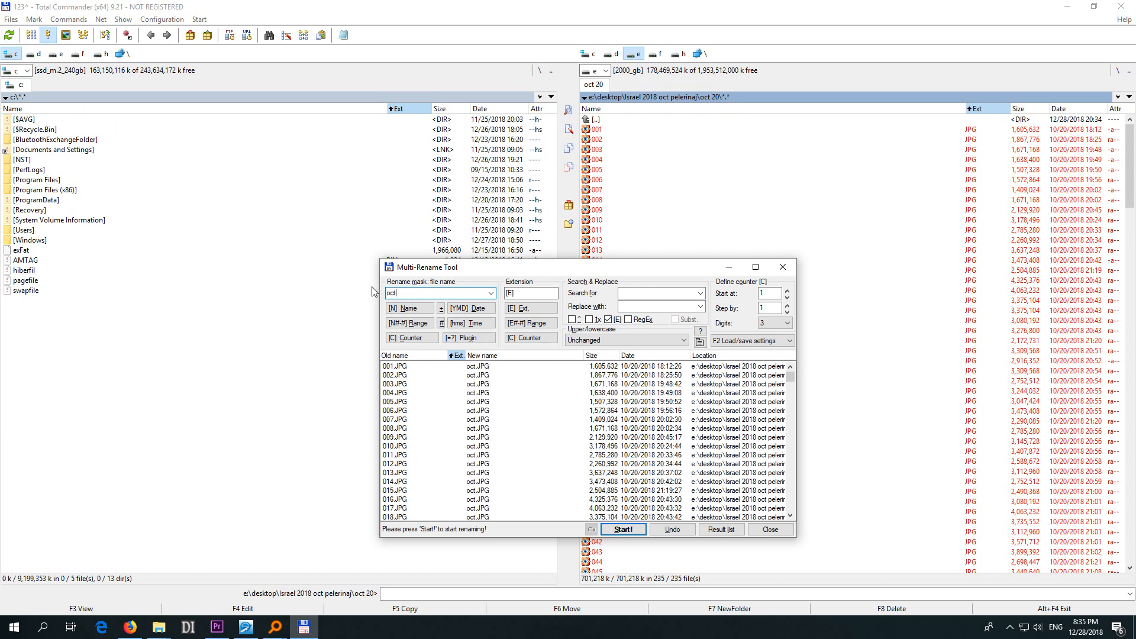
{"action": "type", "text": "20"}
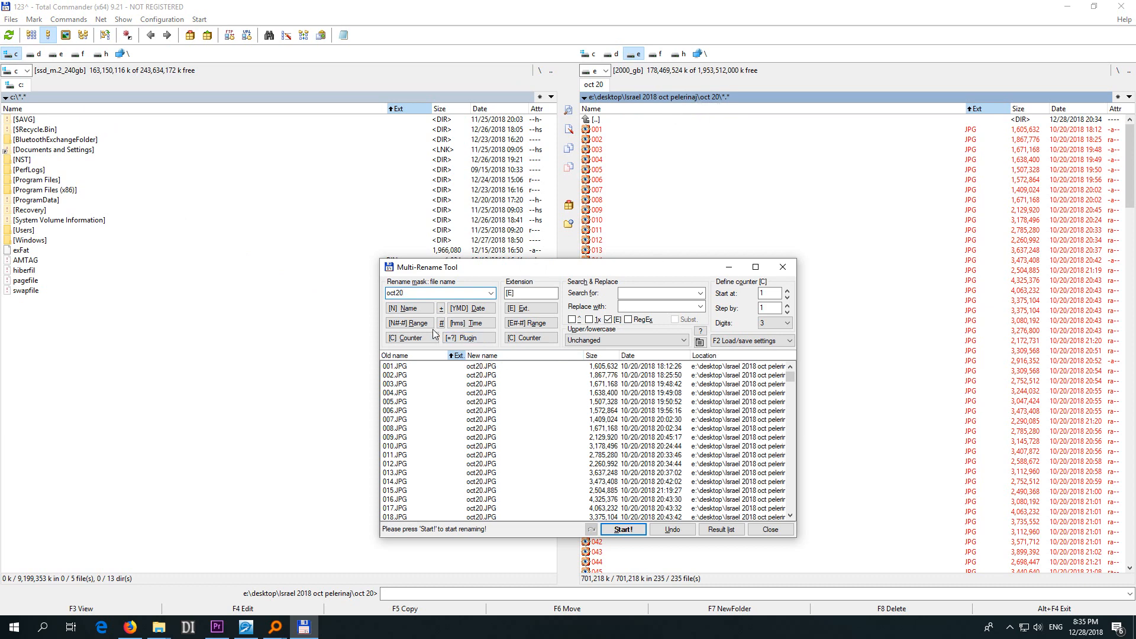
{"action": "type", "text": "_"}
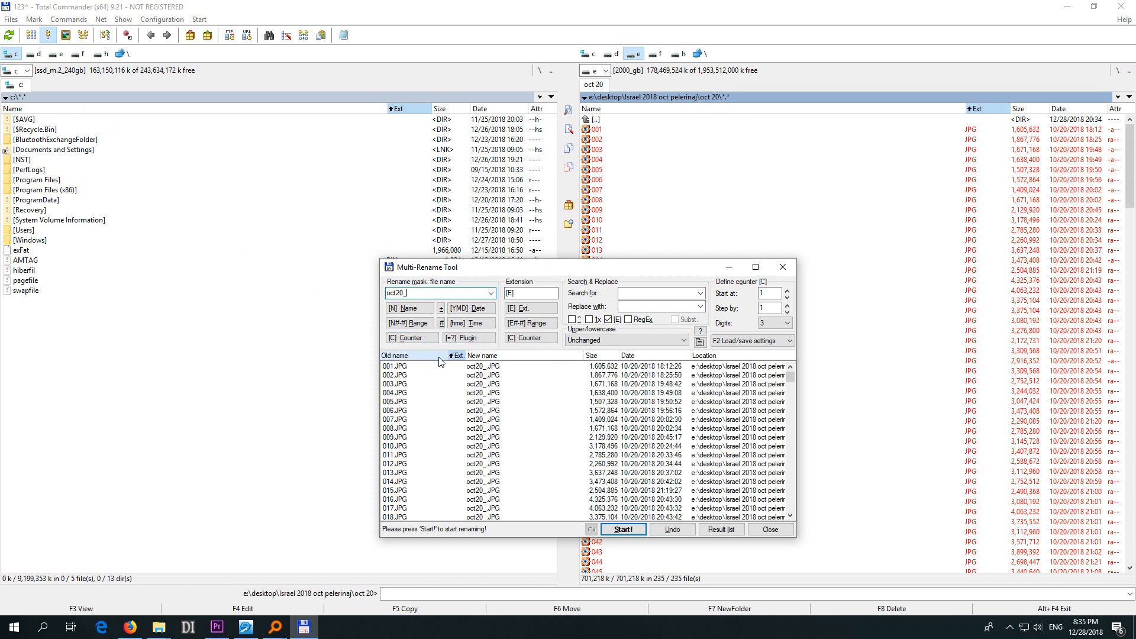
{"action": "left_click", "coordinate": [409, 338]}
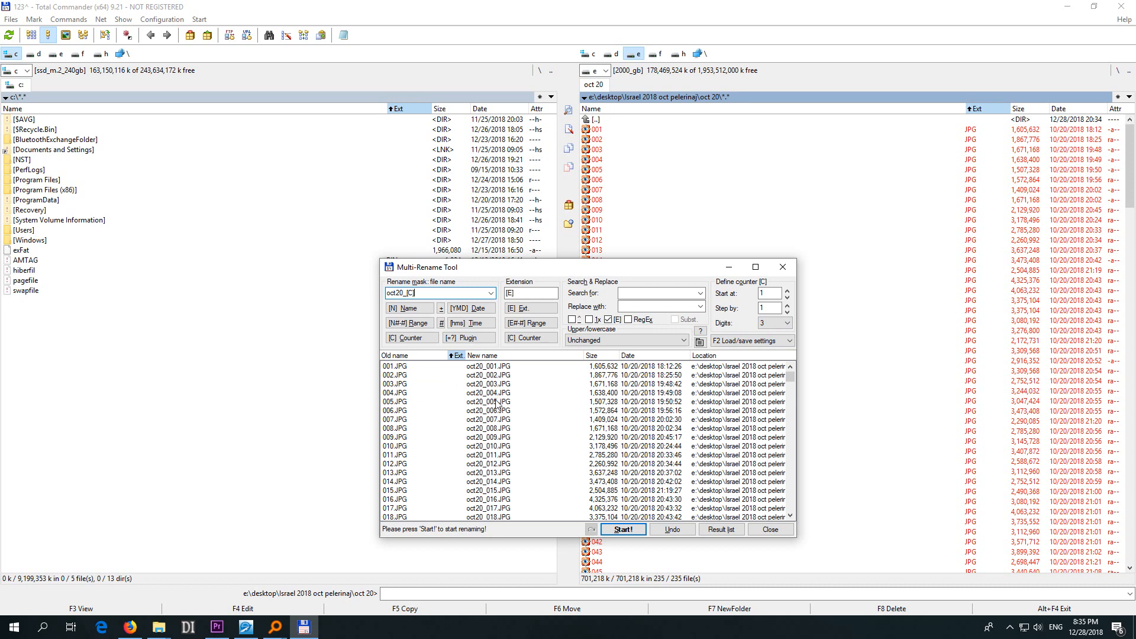
{"action": "left_click", "coordinate": [625, 530]}
{"action": "left_click", "coordinate": [754, 529]}
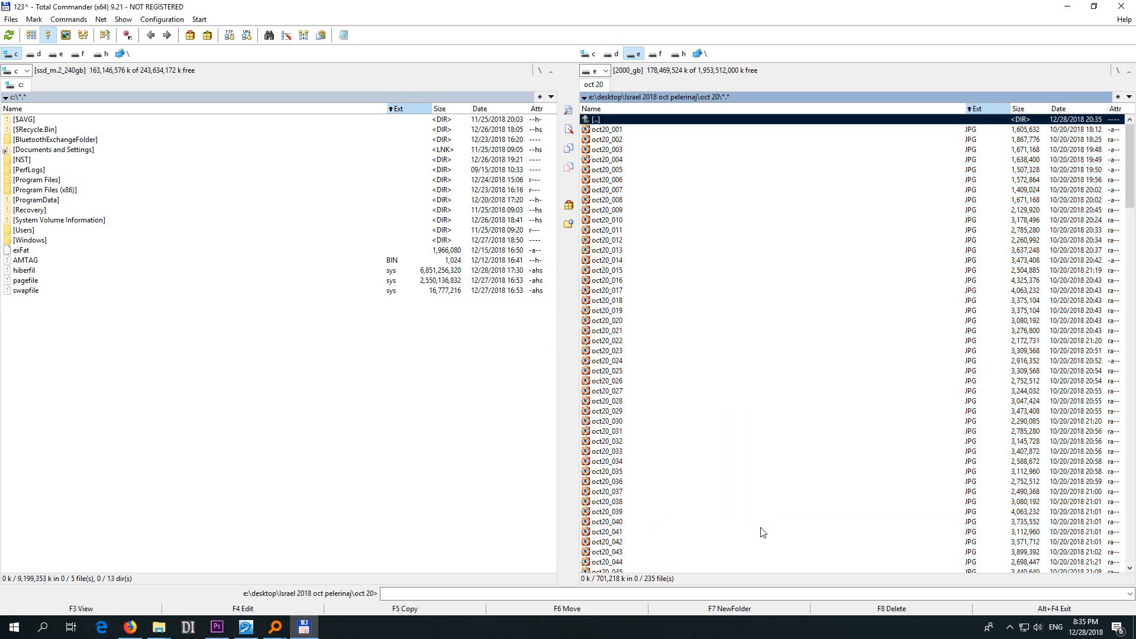
Move all files from the oct 20 folder into its parent folder Israel 2018 oct pelerinaj, and delete the oct 20 folder.
{"action": "double_click", "coordinate": [596, 119]}
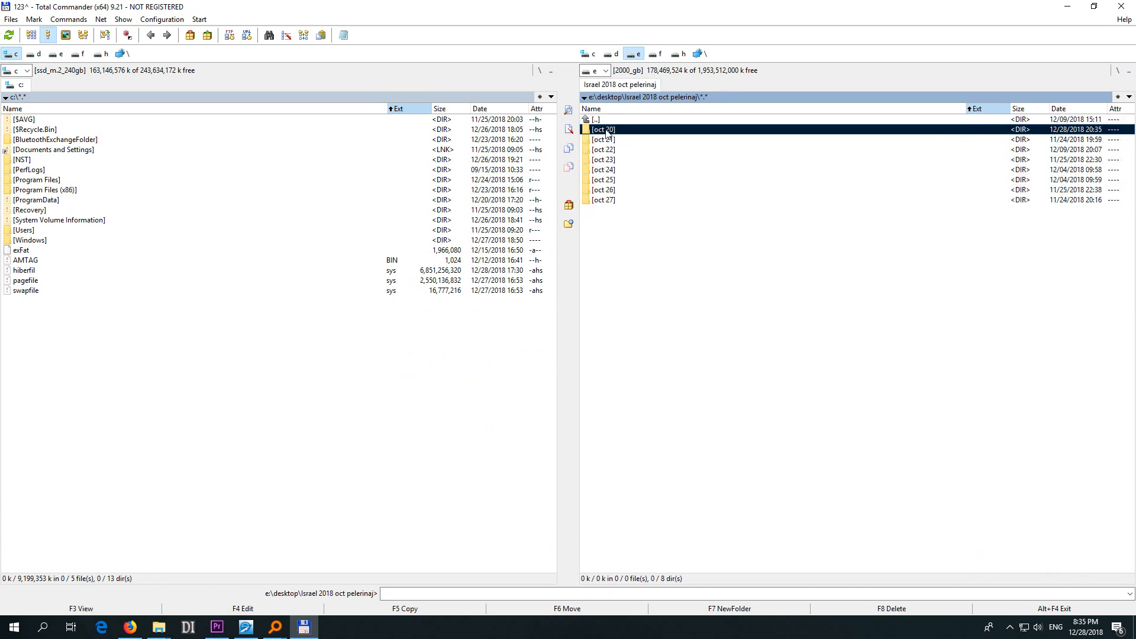
{"action": "double_click", "coordinate": [606, 130]}
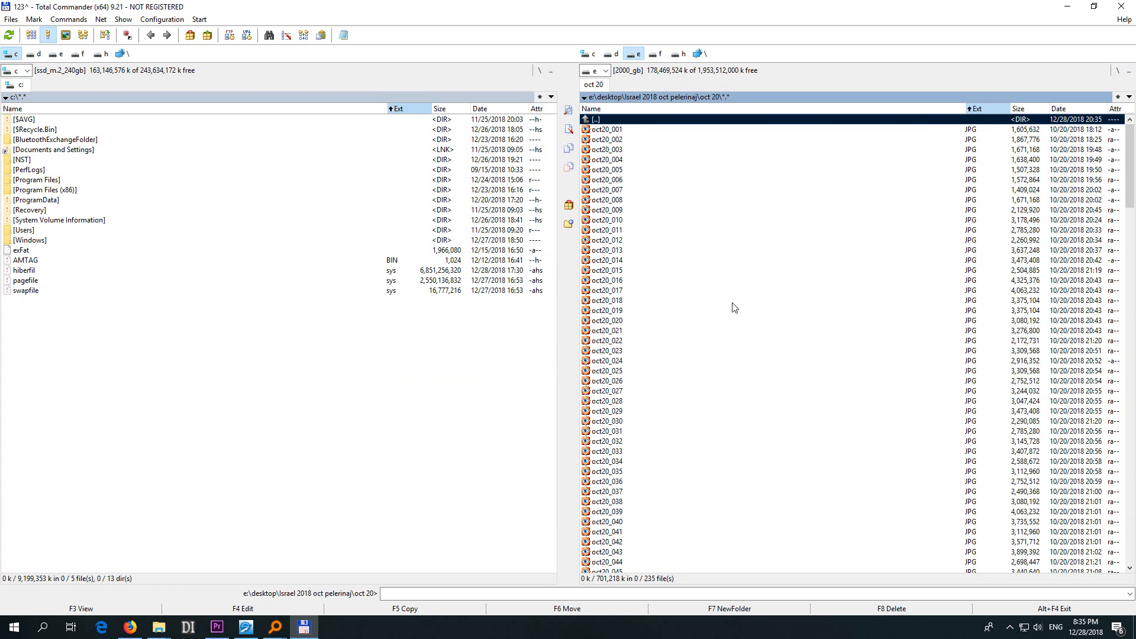
{"action": "key", "text": "BackSpace"}
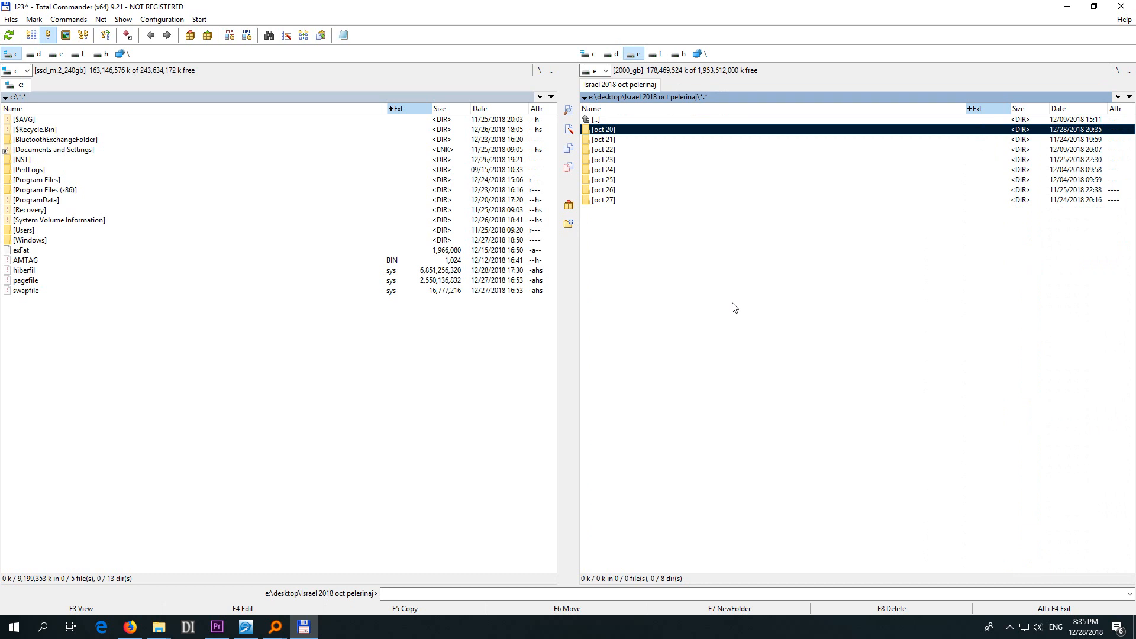
{"action": "key", "text": "Return"}
{"action": "key", "text": "ctrl+a"}
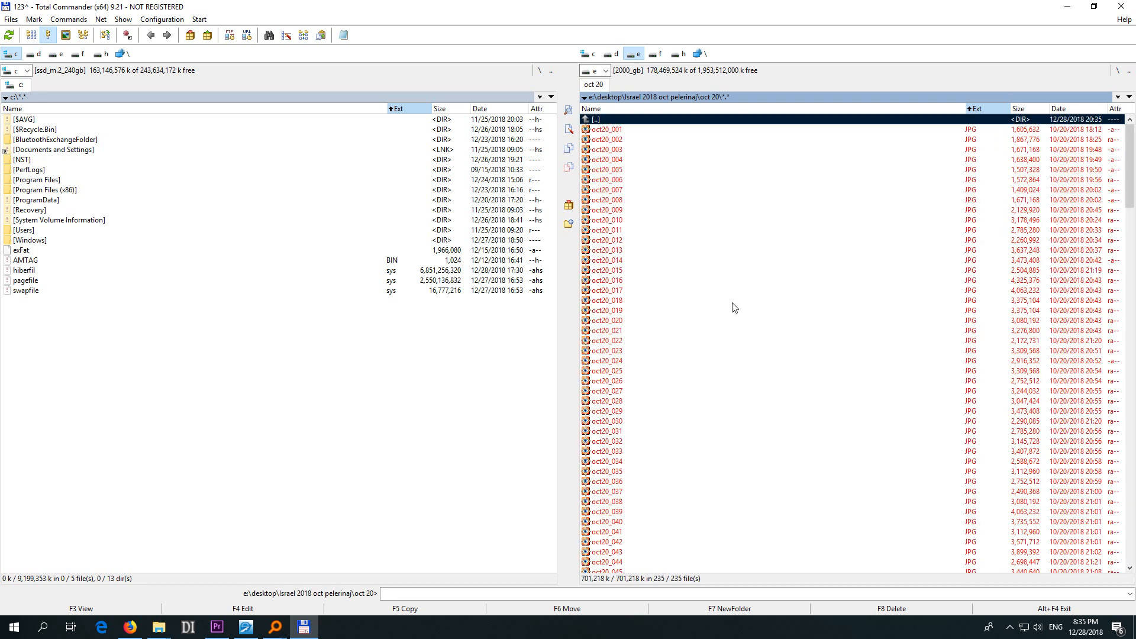
{"action": "key", "text": "Return"}
{"action": "key", "text": "ctrl+v"}
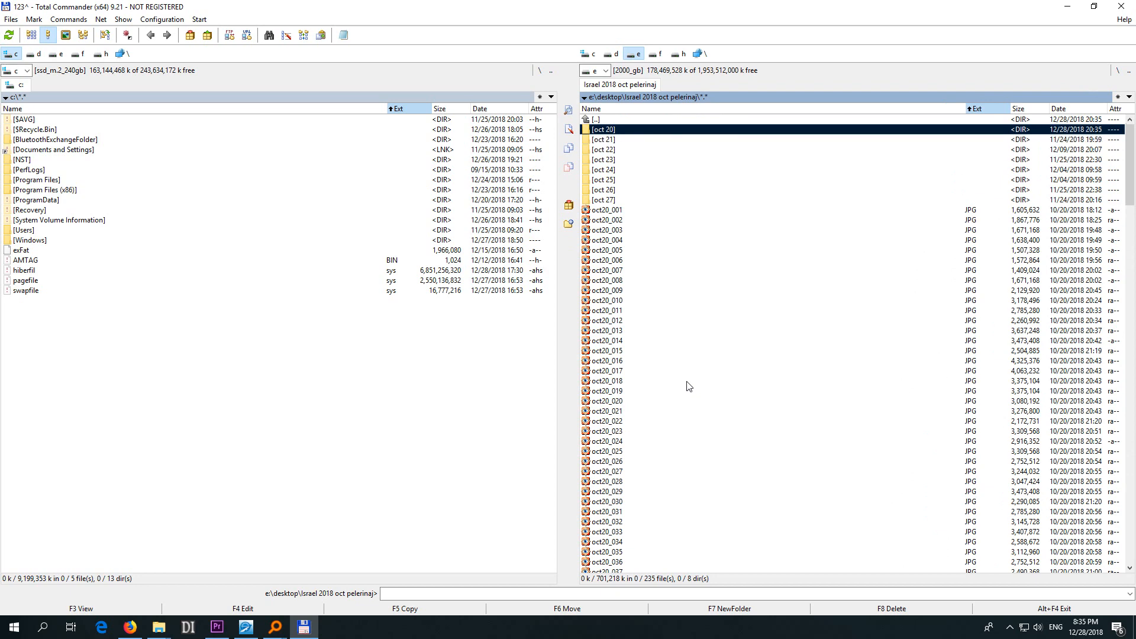
{"action": "key", "text": "Delete"}
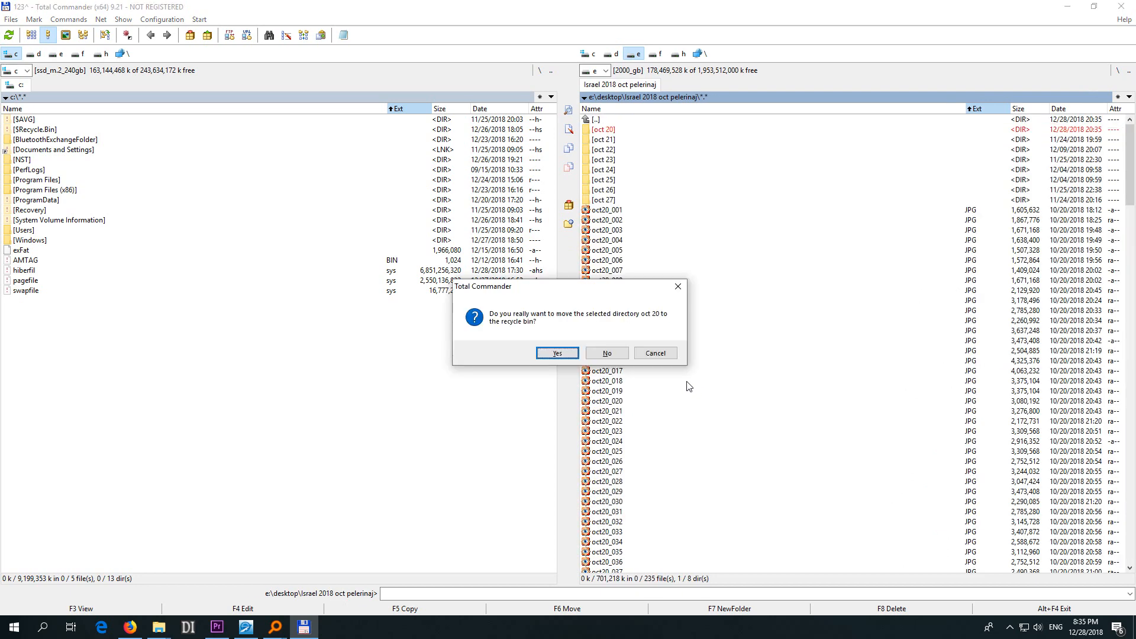
{"action": "key", "text": "Return"}
Confirm deleting the oct 20 folder, and open the Multi-Rename Tool for all files in the oct 21 folder.
{"action": "key", "text": "Return"}
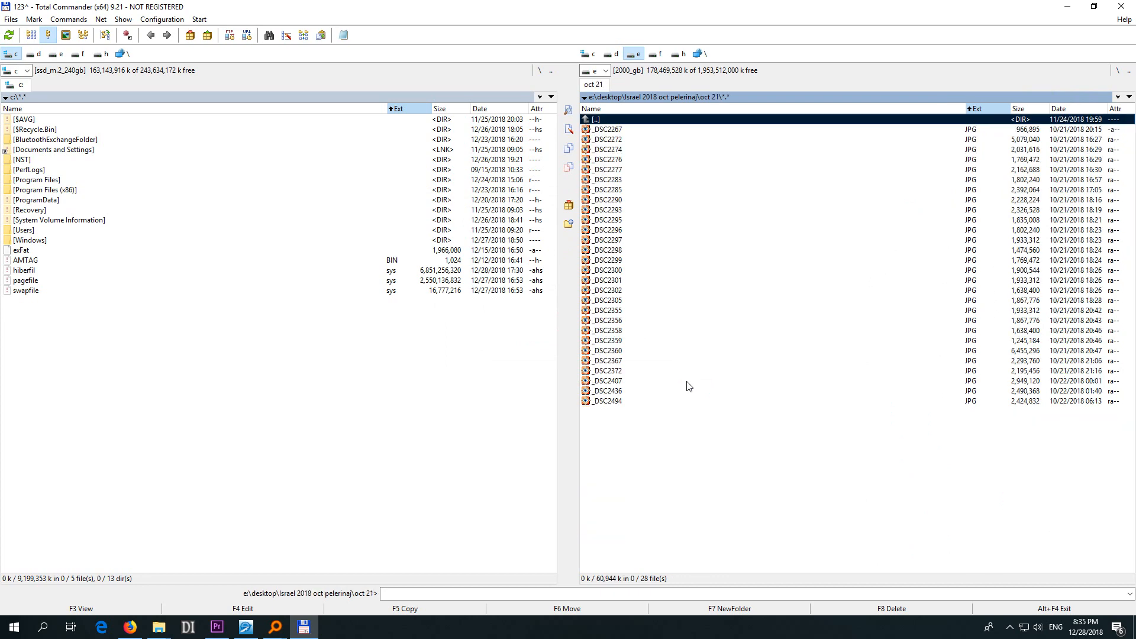
{"action": "left_click", "coordinate": [126, 38]}
{"action": "left_click", "coordinate": [11, 19]}
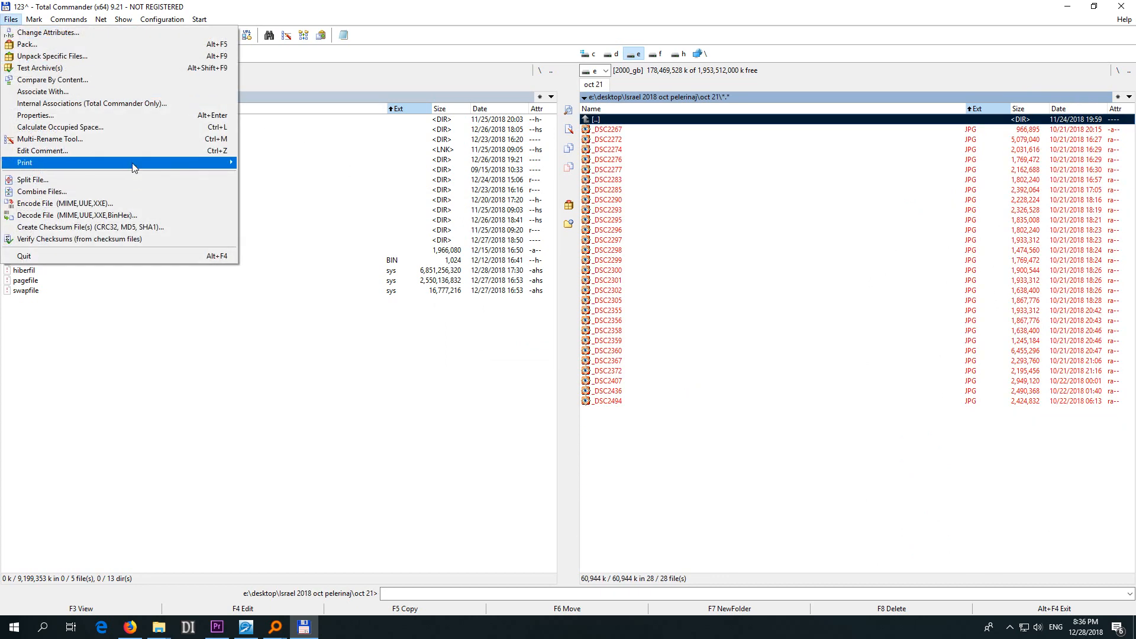
{"action": "left_click", "coordinate": [61, 144]}
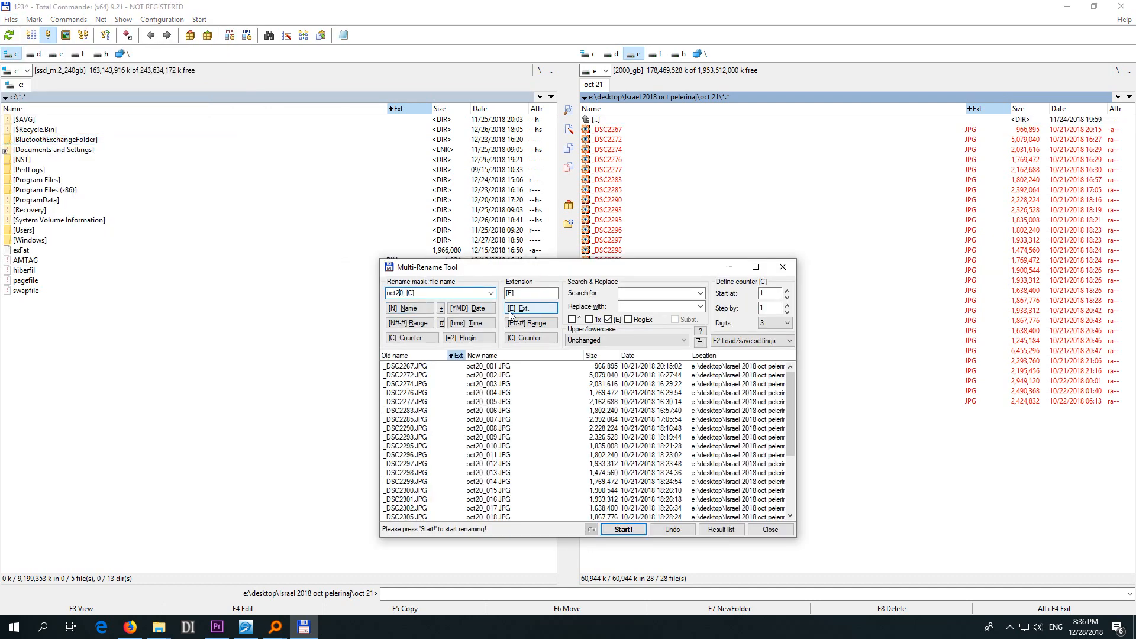
Batch-rename all oct 21 files with the name mask oct21_[C], and close the Multi-Rename Tool.
{"action": "key", "text": "BackSpace"}
{"action": "type", "text": "1"}
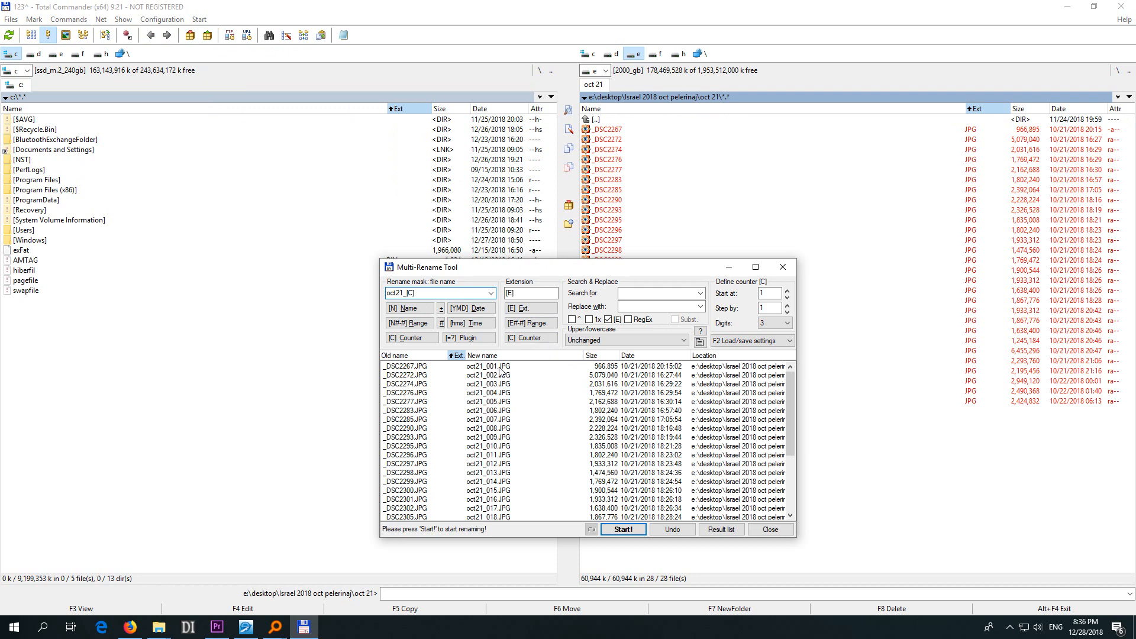
{"action": "left_click", "coordinate": [774, 326]}
{"action": "left_click", "coordinate": [623, 526]}
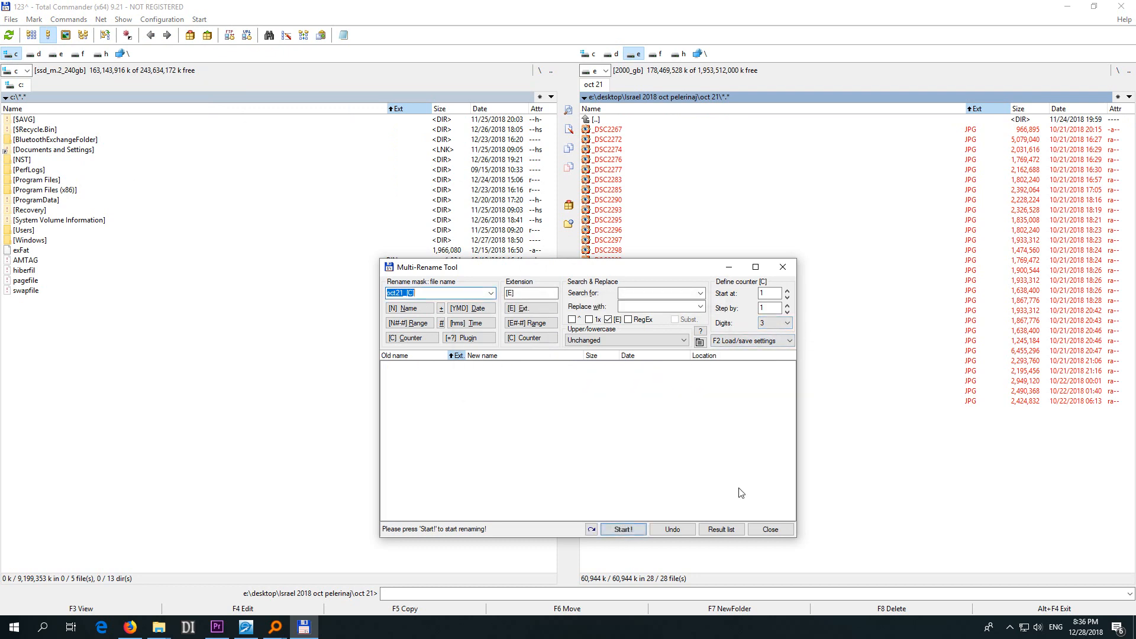
{"action": "left_click", "coordinate": [766, 532]}
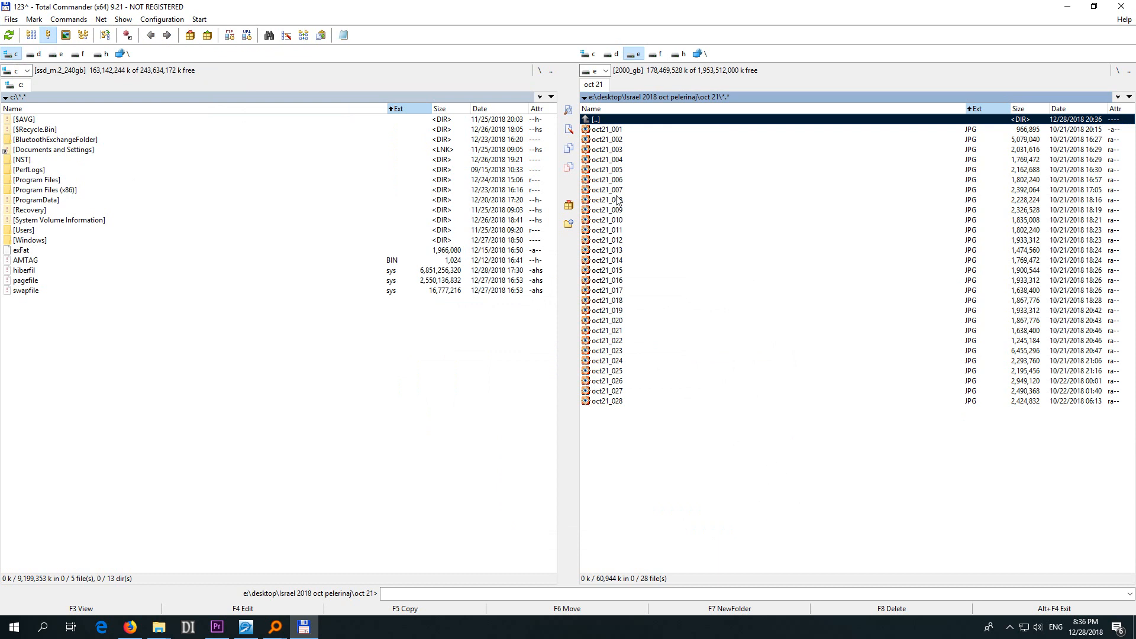
Move all files from the oct 21 folder into its parent folder Israel 2018 oct pelerinaj, and check the combined list.
{"action": "key", "text": "ctrl+a"}
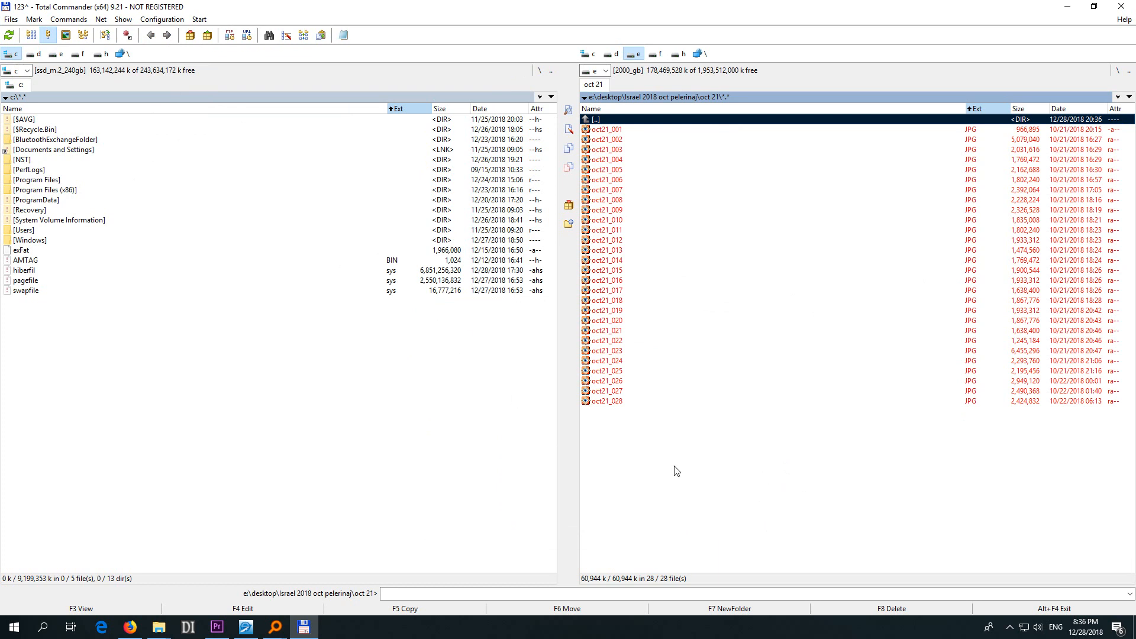
{"action": "key", "text": "BackSpace"}
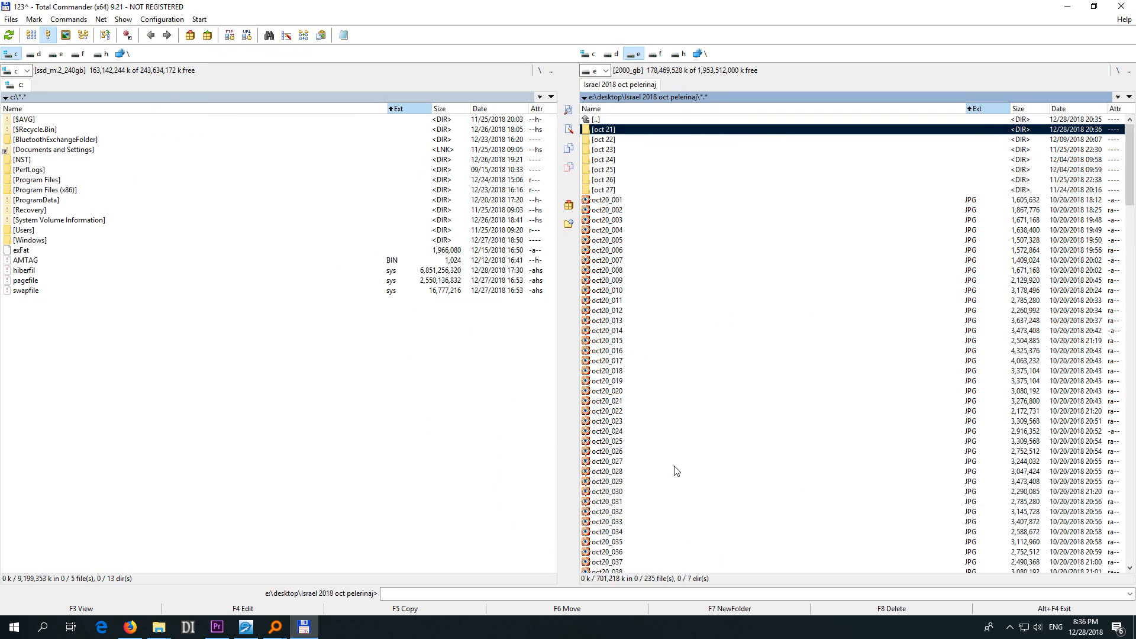
{"action": "key", "text": "End"}
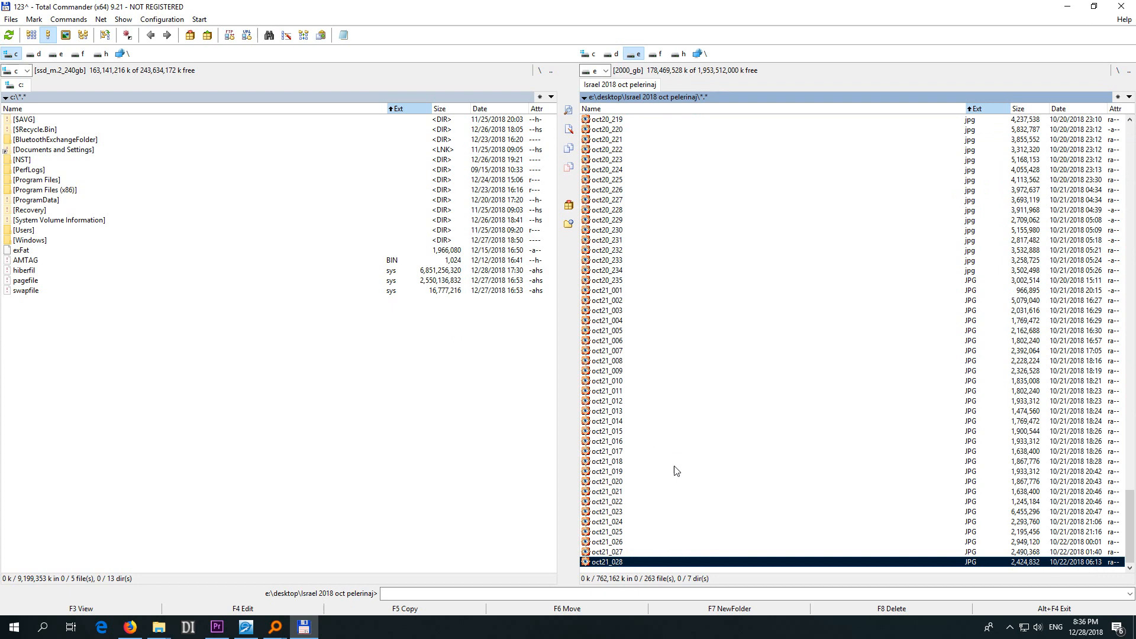
{"action": "scroll", "coordinate": [663, 432], "scroll_direction": "up", "scroll_amount": 12}
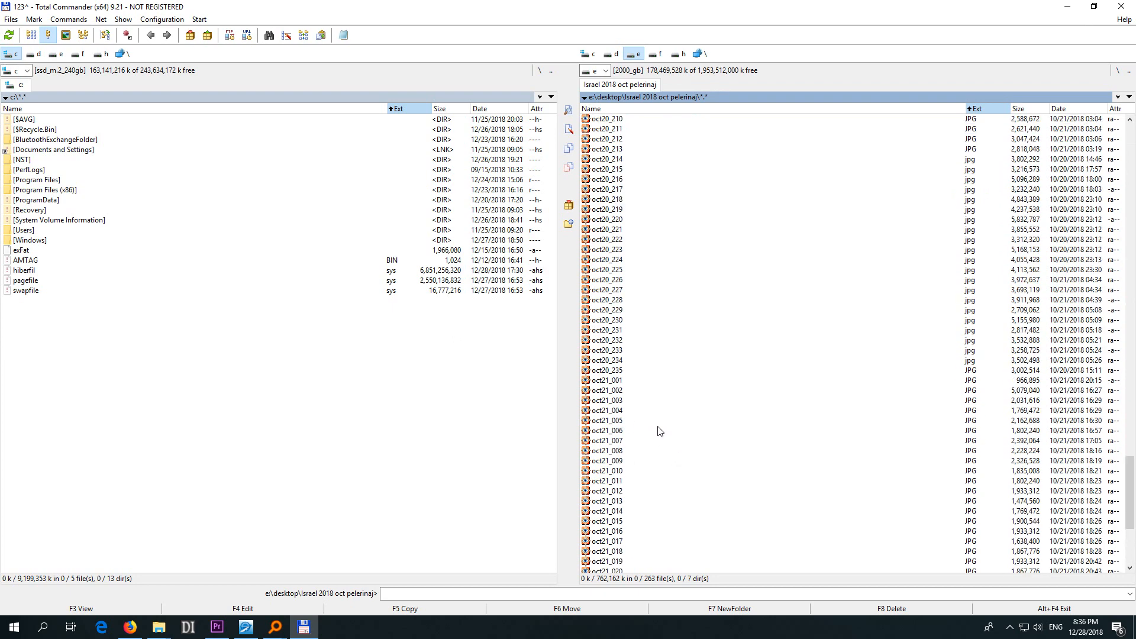
{"action": "scroll", "coordinate": [671, 432], "scroll_direction": "up", "scroll_amount": 20}
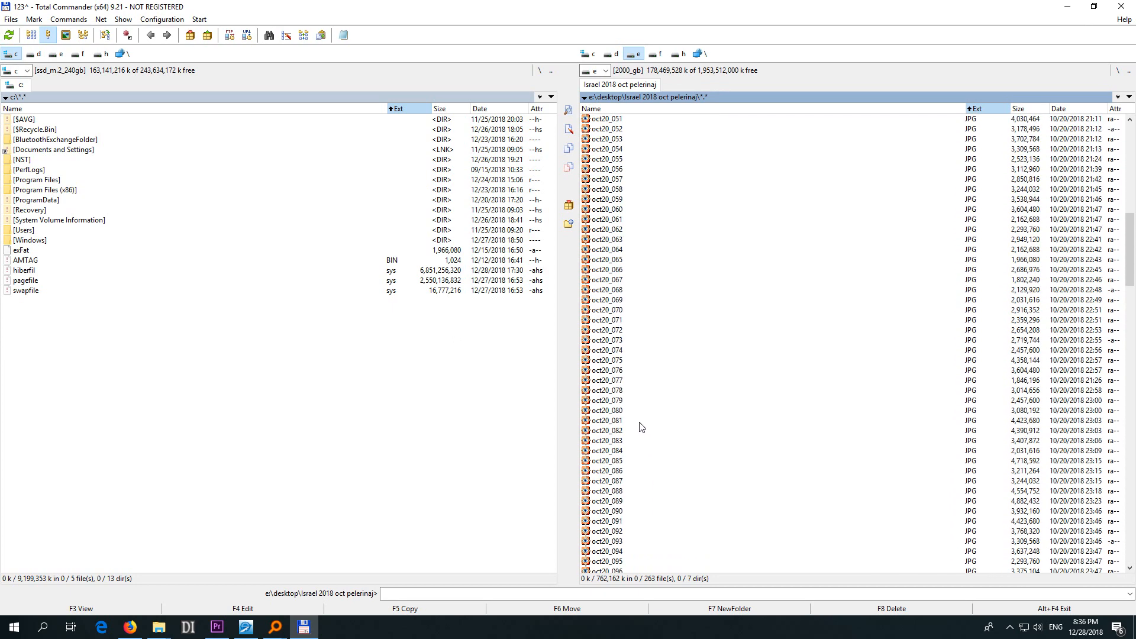
{"action": "scroll", "coordinate": [624, 419], "scroll_direction": "up", "scroll_amount": 8}
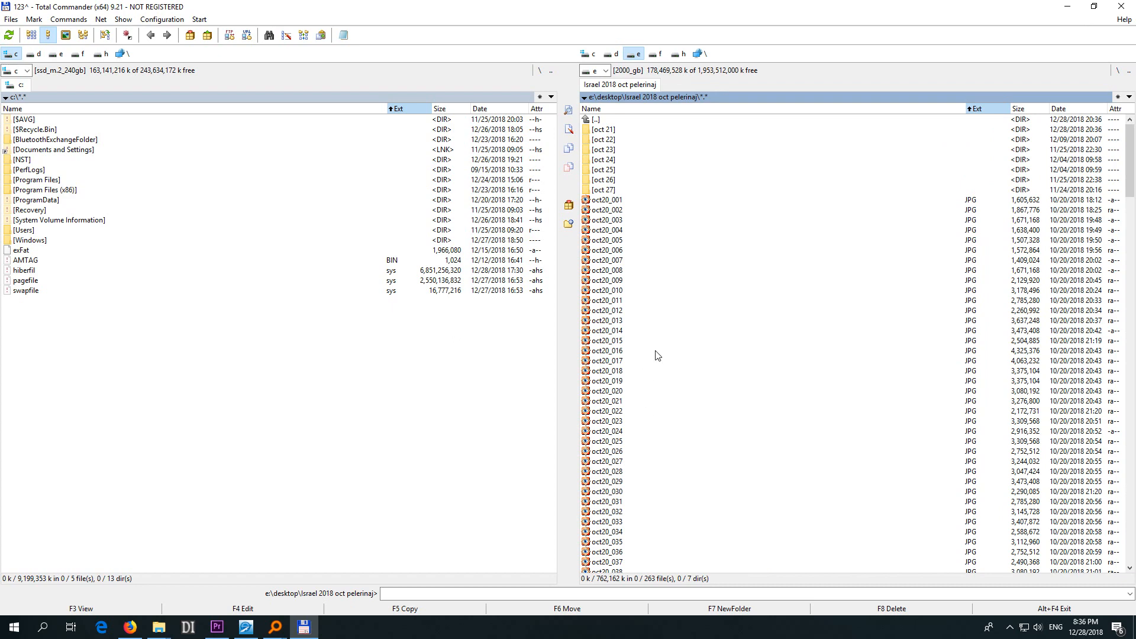
Delete the emptied oct 21 folder and open the oct 22 folder.
{"action": "key", "text": "Home"}
{"action": "key", "text": "Down"}
{"action": "key", "text": "Return"}
{"action": "key", "text": "BackSpace"}
{"action": "key", "text": "F8"}
{"action": "key", "text": "Return"}
{"action": "key", "text": "Return"}
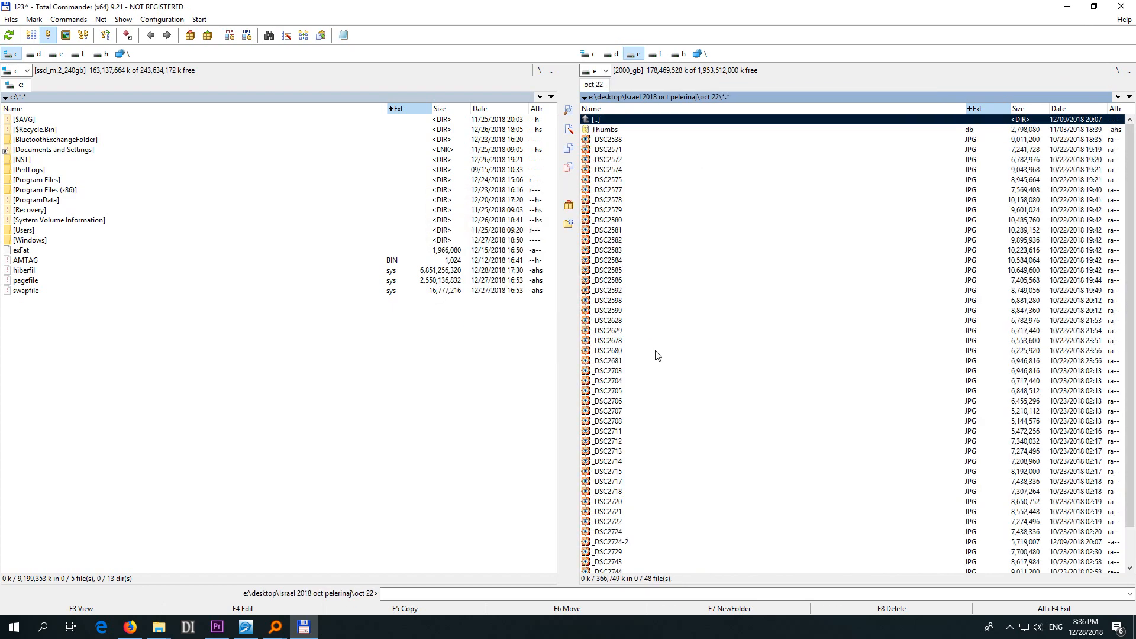
Delete the Thumbs.db file from the oct 22 folder.
{"action": "key", "text": "Down"}
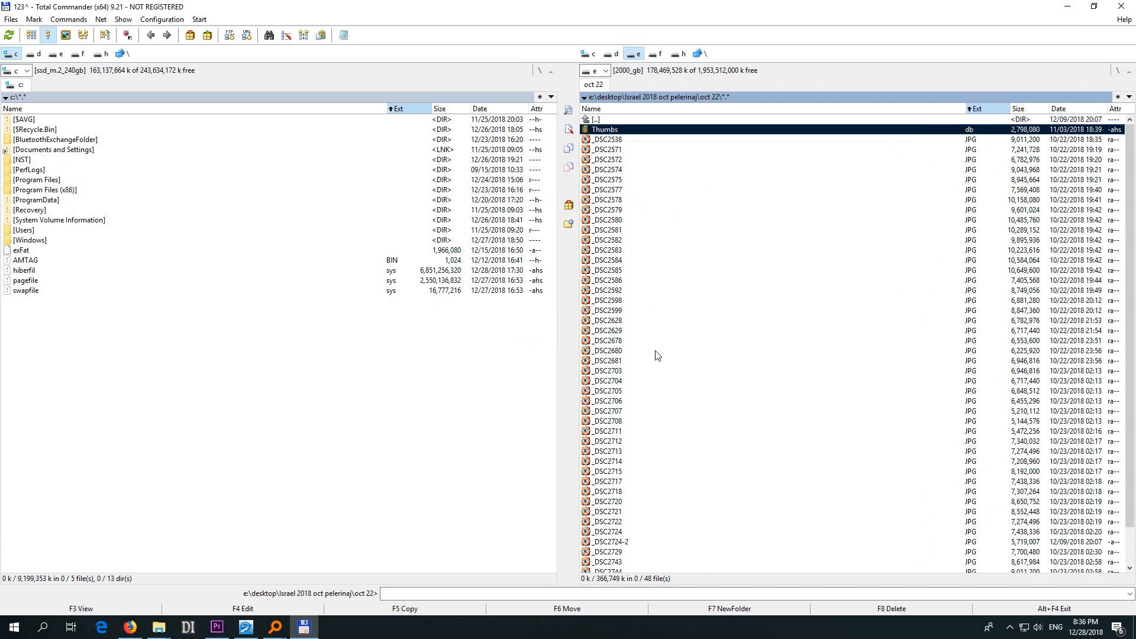
{"action": "key", "text": "space"}
{"action": "key", "text": "F8"}
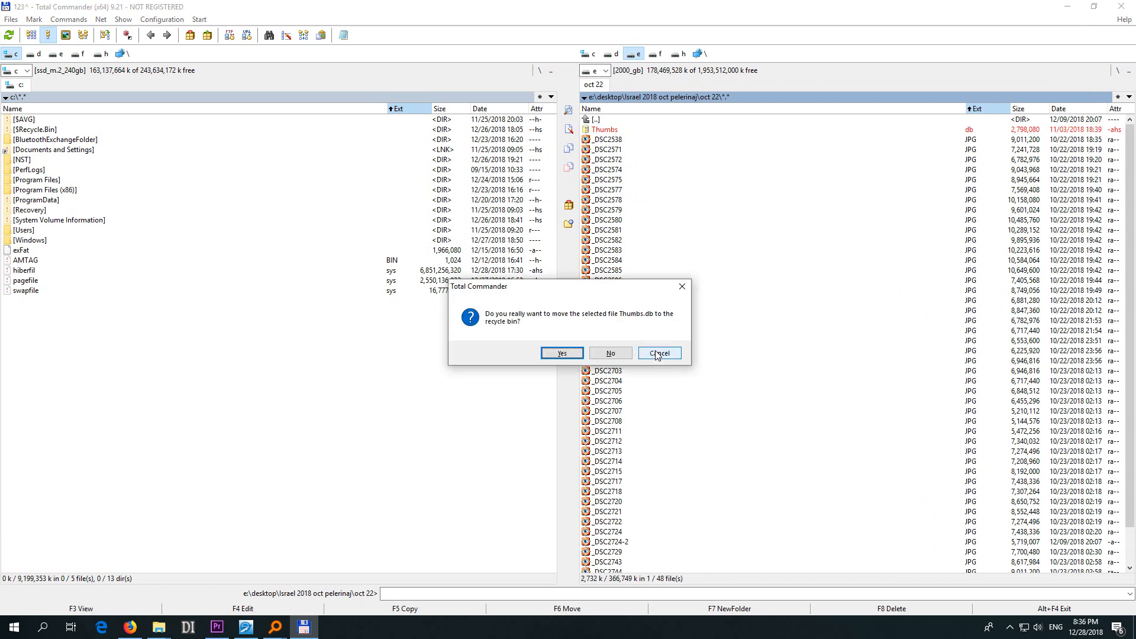
{"action": "key", "text": "Return"}
{"action": "key", "text": "End"}
{"action": "key", "text": "Home"}
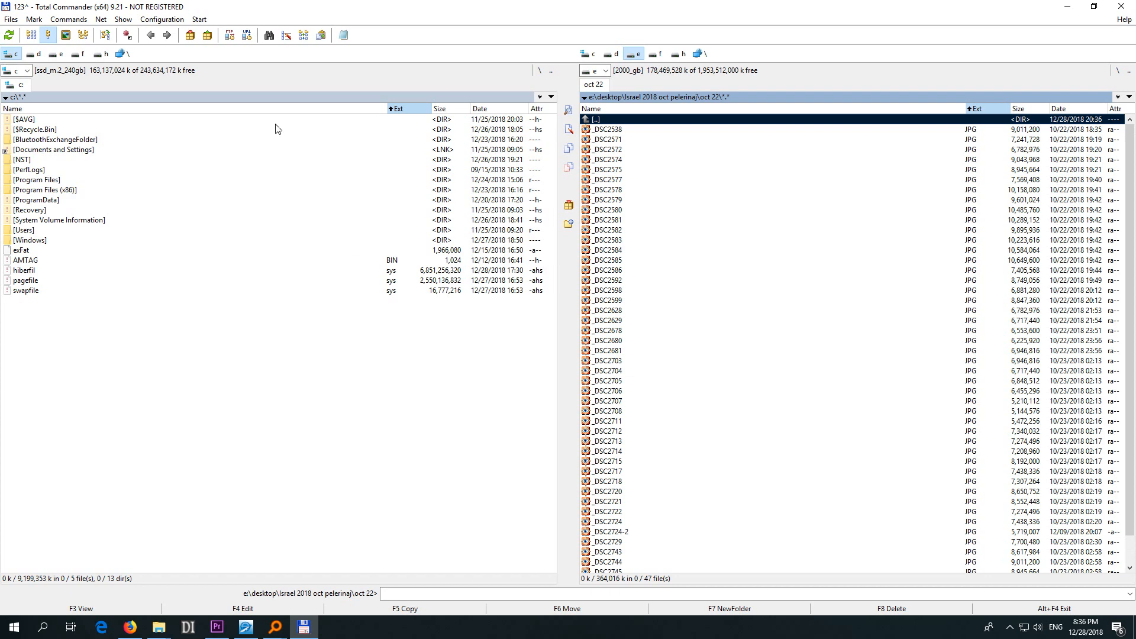
Batch-rename all files in the oct 22 folder with the name mask oct22_[C], and close the Multi-Rename Tool.
{"action": "left_click", "coordinate": [128, 35]}
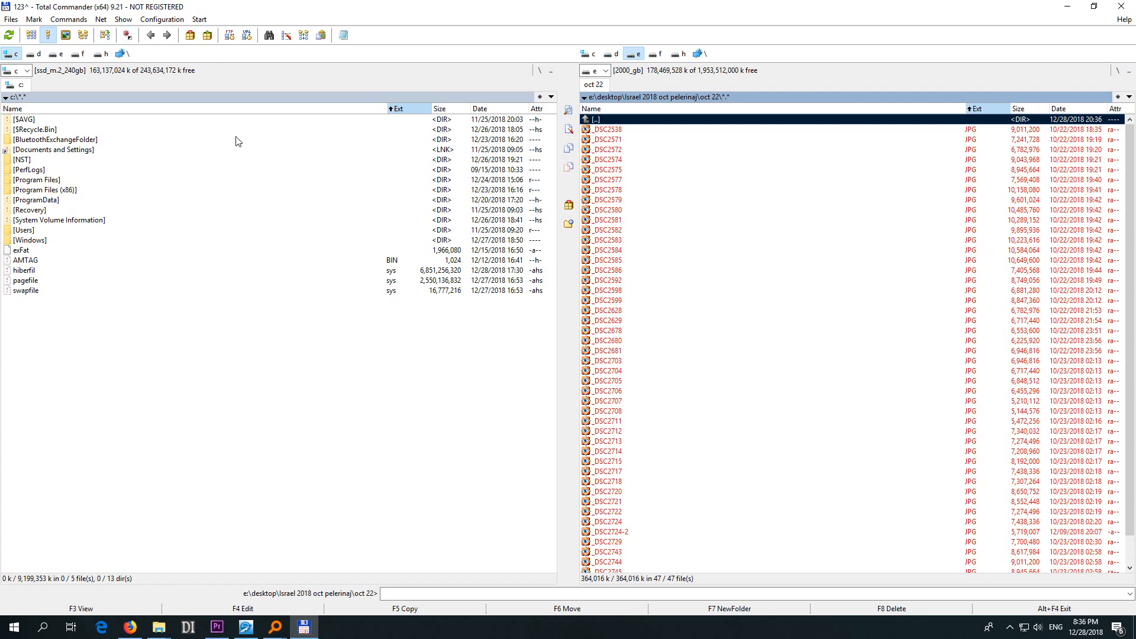
{"action": "key", "text": "ctrl+m"}
{"action": "left_click", "coordinate": [401, 292]}
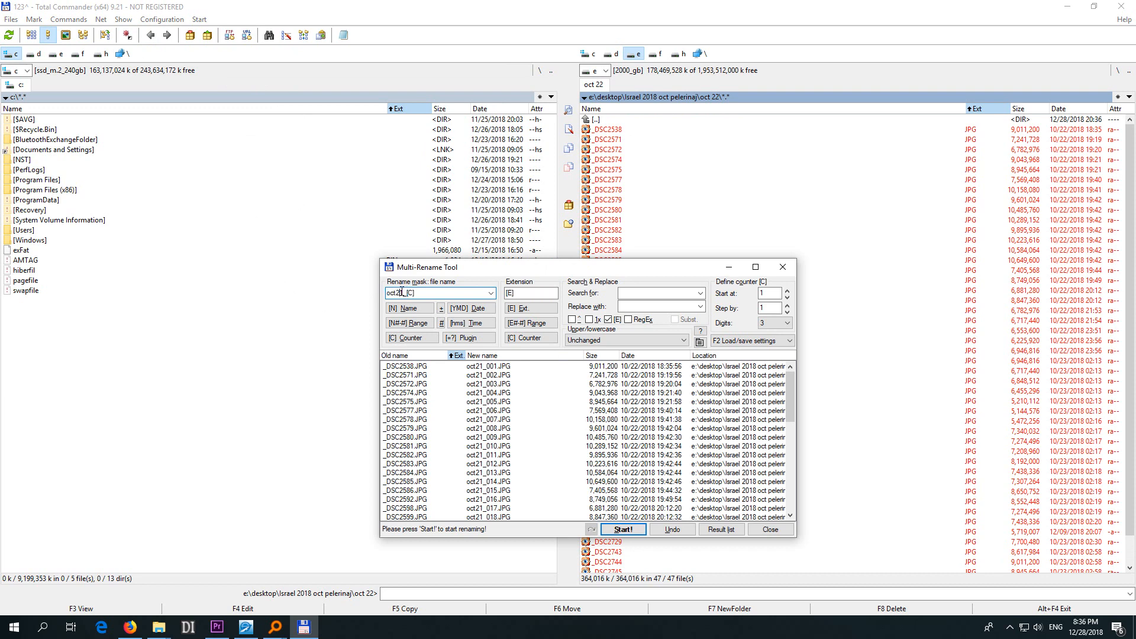
{"action": "key", "text": "Delete"}
{"action": "type", "text": "2"}
{"action": "left_click", "coordinate": [624, 529]}
{"action": "left_click", "coordinate": [769, 530]}
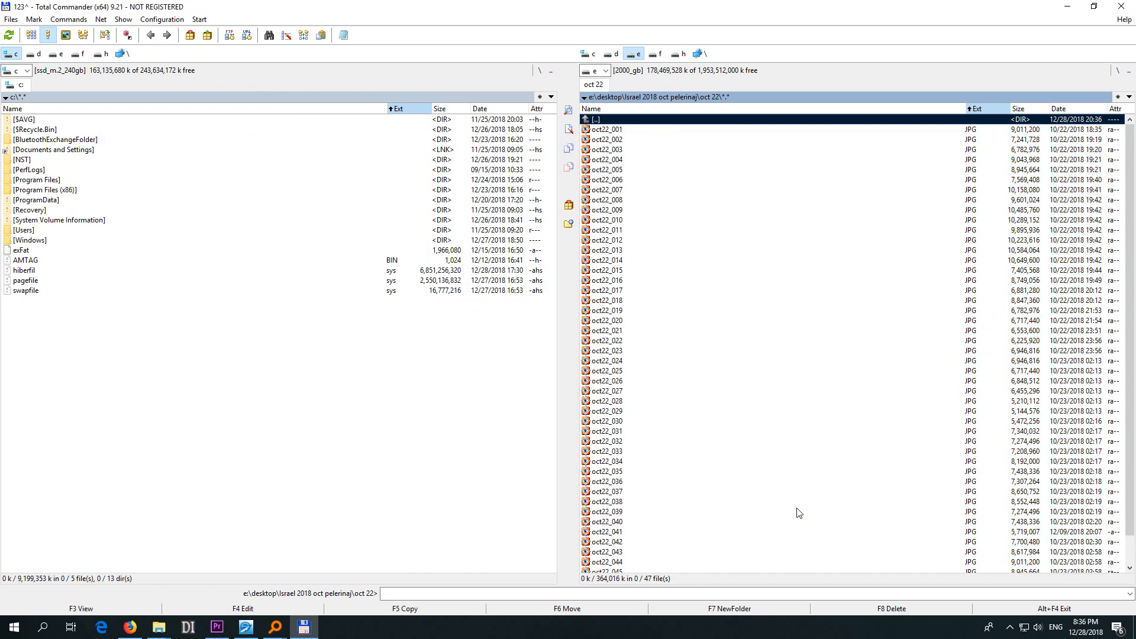
Move all files from the oct 22 folder into its parent folder Israel 2018 oct pelerinaj, and delete the oct 22 folder.
{"action": "key", "text": "ctrl+a"}
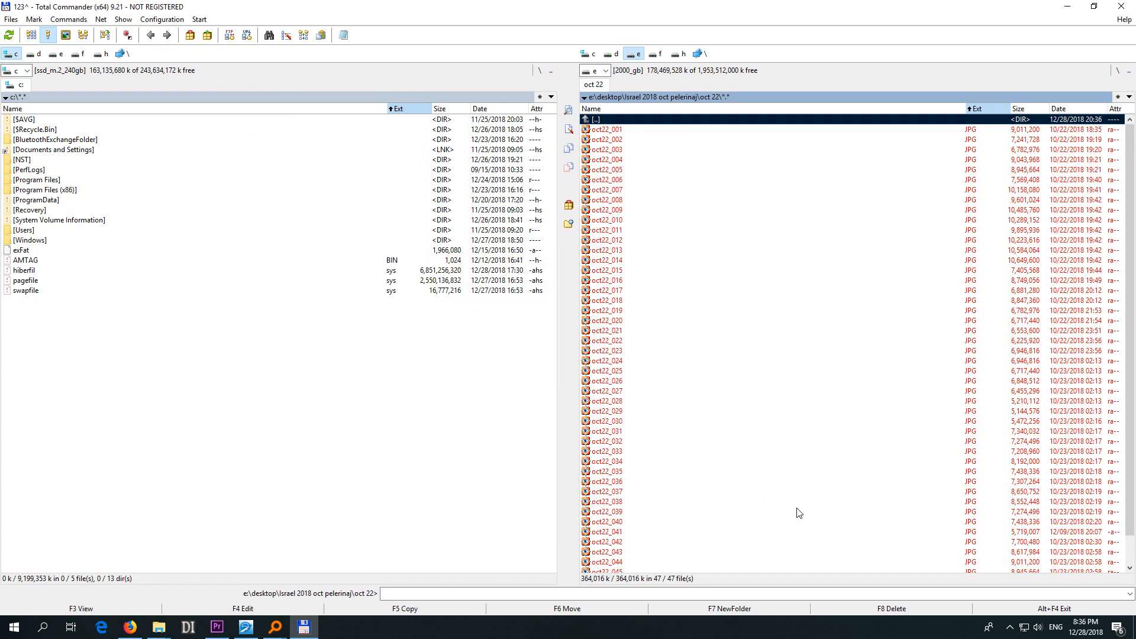
{"action": "key", "text": "BackSpace"}
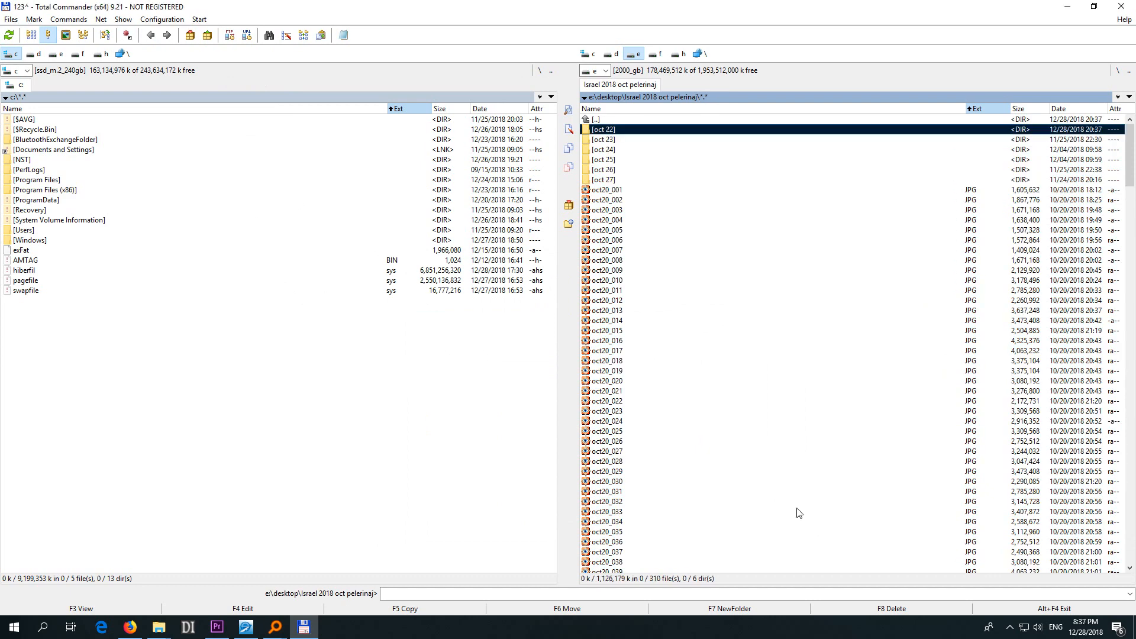
{"action": "key", "text": "Delete"}
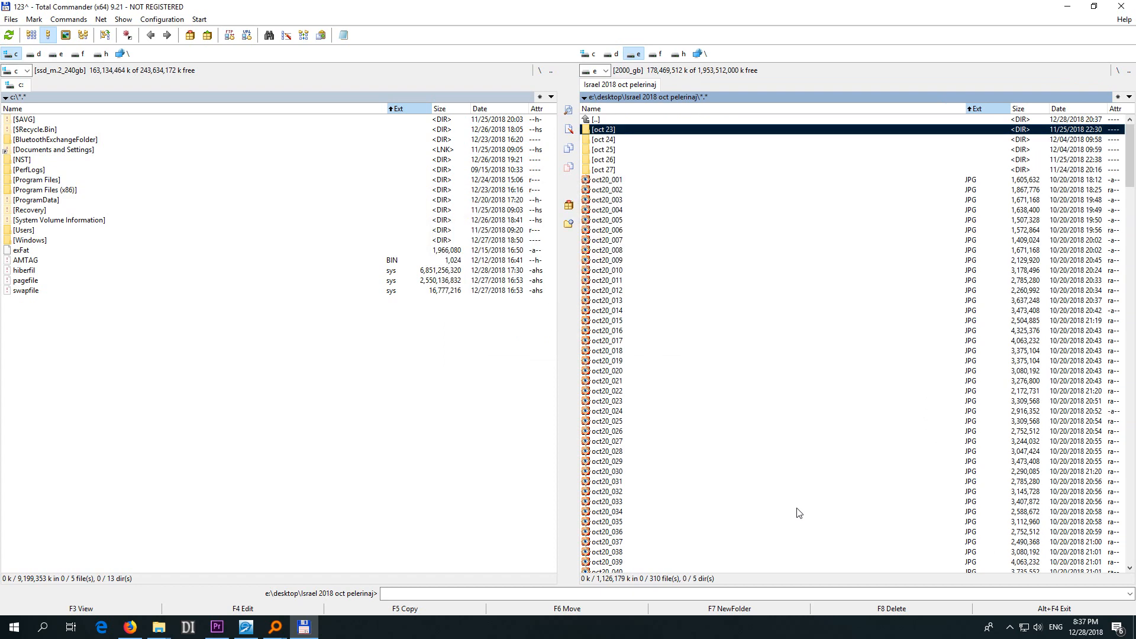
Open the oct 23 folder and delete the first file listed in it.
{"action": "key", "text": "Return"}
{"action": "key", "text": "Down"}
{"action": "key", "text": "Delete"}
{"action": "key", "text": "Return"}
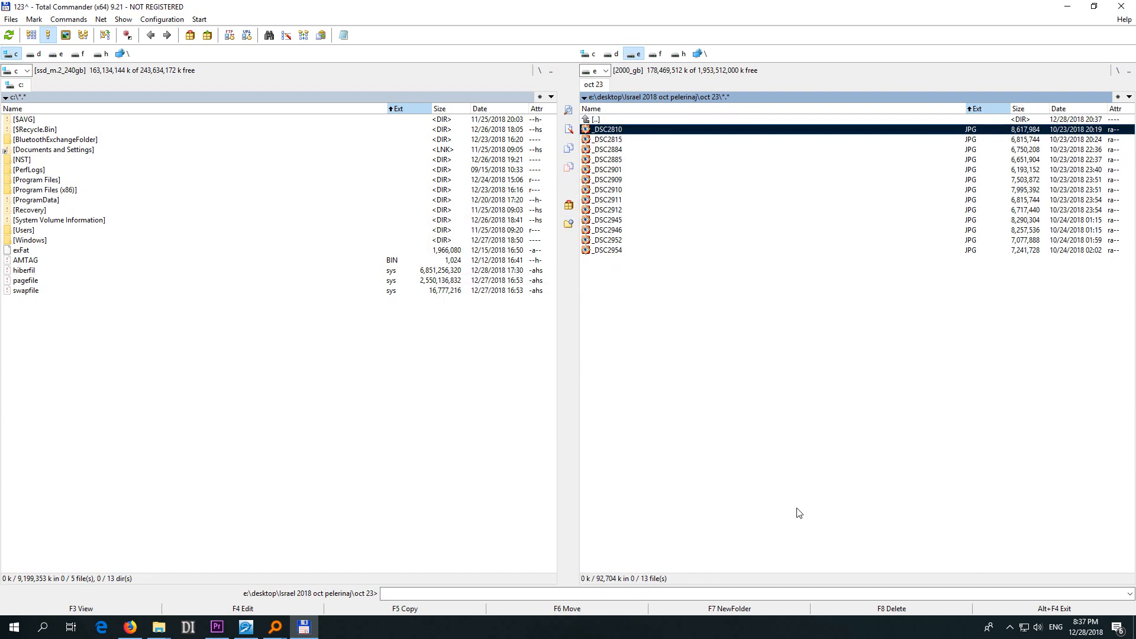
Batch-rename all files in the oct 23 folder with the name mask oct23_[C], and close the Multi-Rename Tool.
{"action": "key", "text": "ctrl+a"}
{"action": "key", "text": "ctrl+m"}
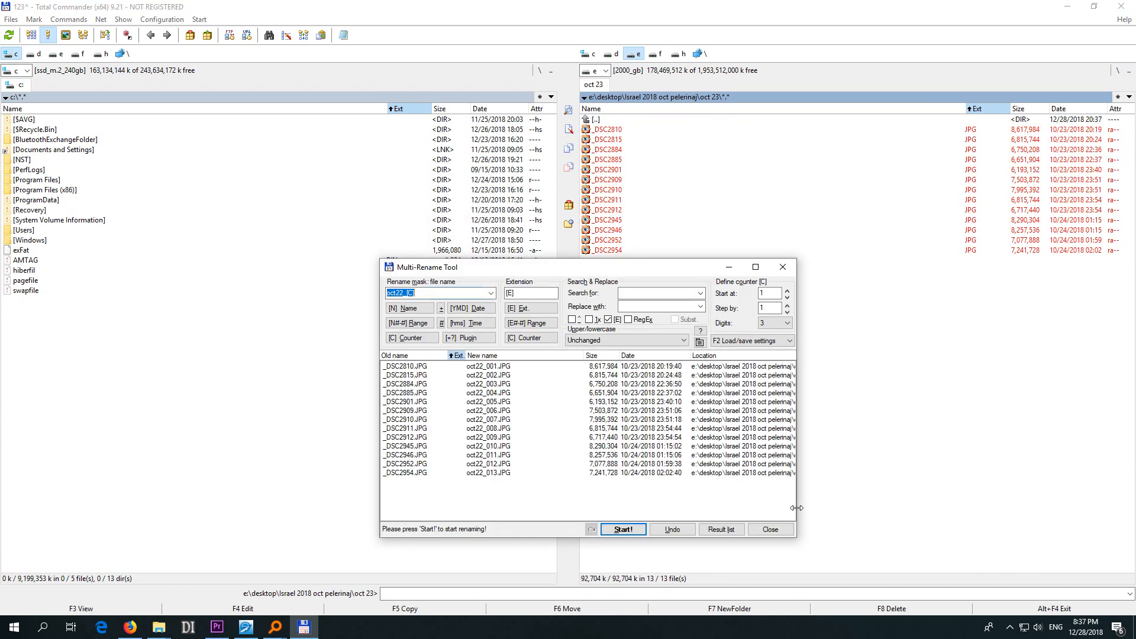
{"action": "key", "text": "Home"}
{"action": "key", "text": "Right"}
{"action": "key", "text": "Delete"}
{"action": "type", "text": "3"}
{"action": "key", "text": "Return"}
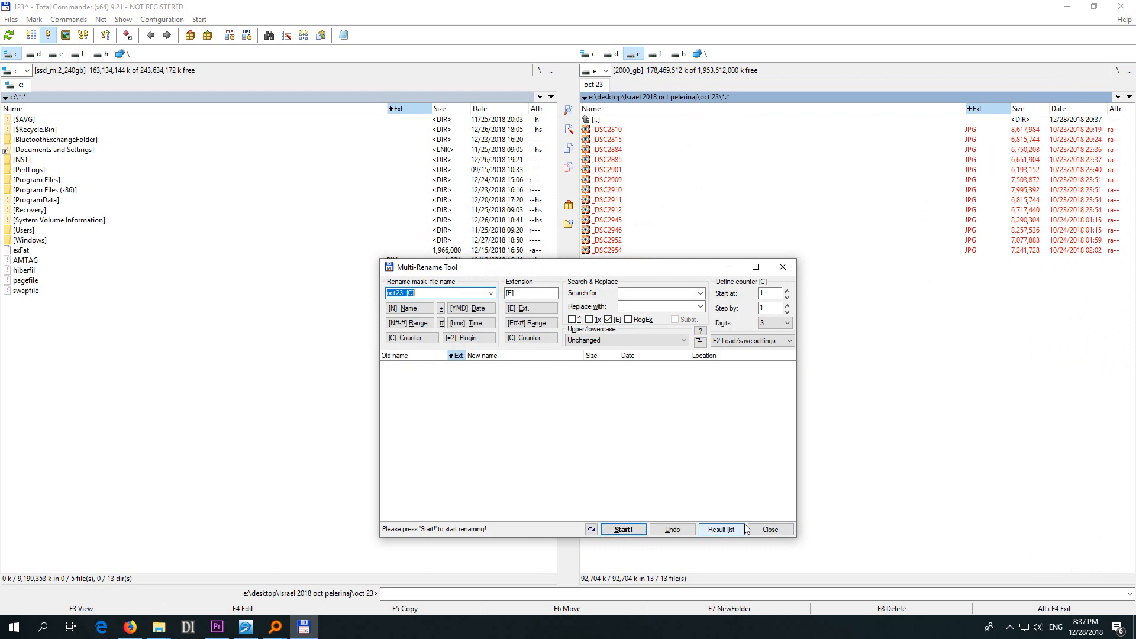
{"action": "left_click", "coordinate": [749, 529]}
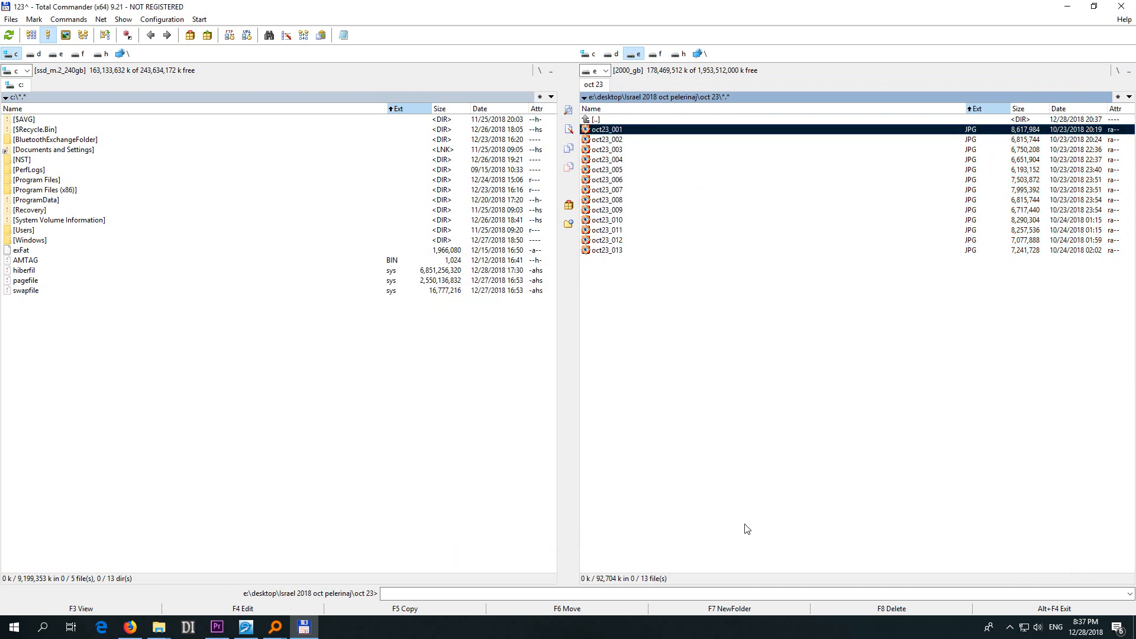
Move all files from the oct 23 folder into its parent folder Israel 2018 oct pelerinaj, and delete the oct 23 folder.
{"action": "key", "text": "ctrl+a"}
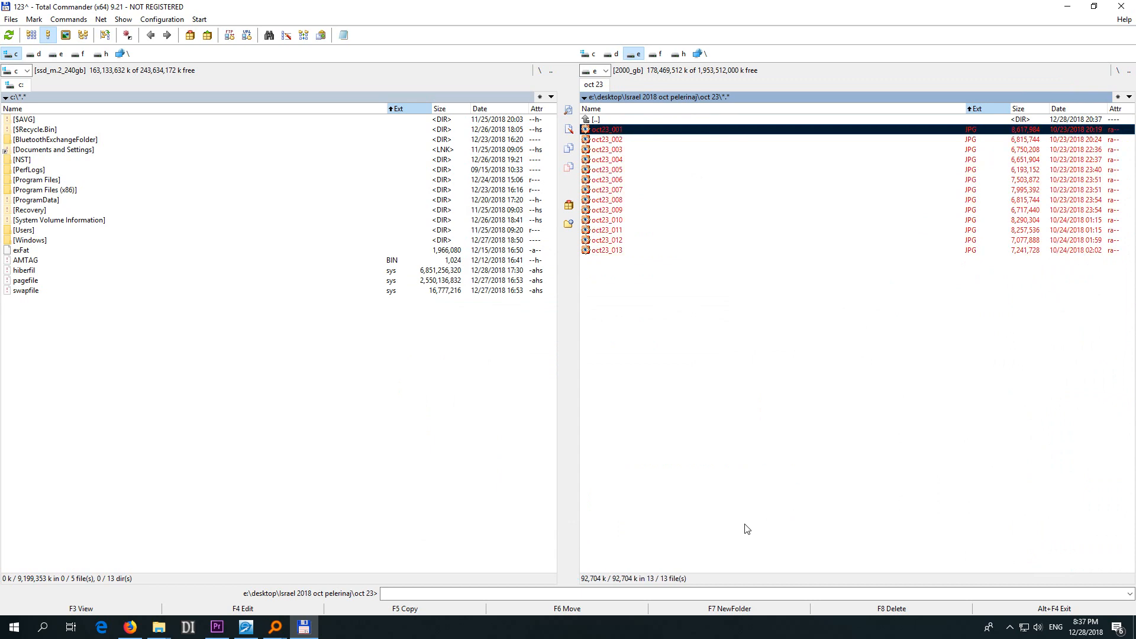
{"action": "key", "text": "BackSpace"}
{"action": "key", "text": "Return"}
{"action": "key", "text": "BackSpace"}
{"action": "key", "text": "Delete"}
Open the oct 26 folder and delete its Thumbs.db file.
{"action": "key", "text": "Down"}
{"action": "key", "text": "Down"}
{"action": "key", "text": "Return"}
{"action": "key", "text": "End"}
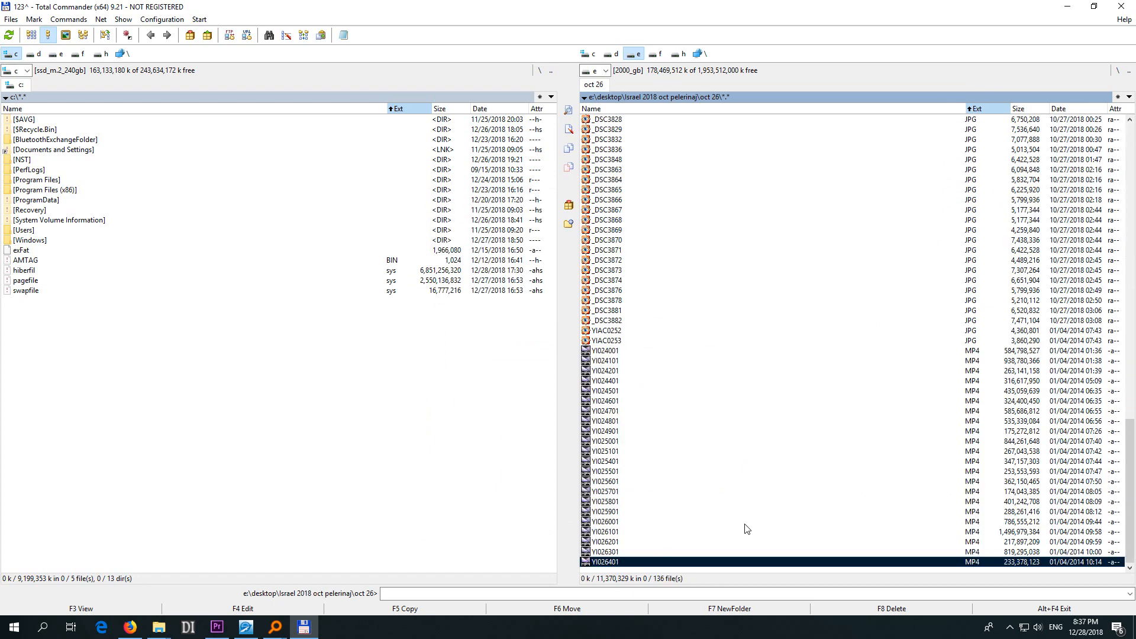
{"action": "key", "text": "Home"}
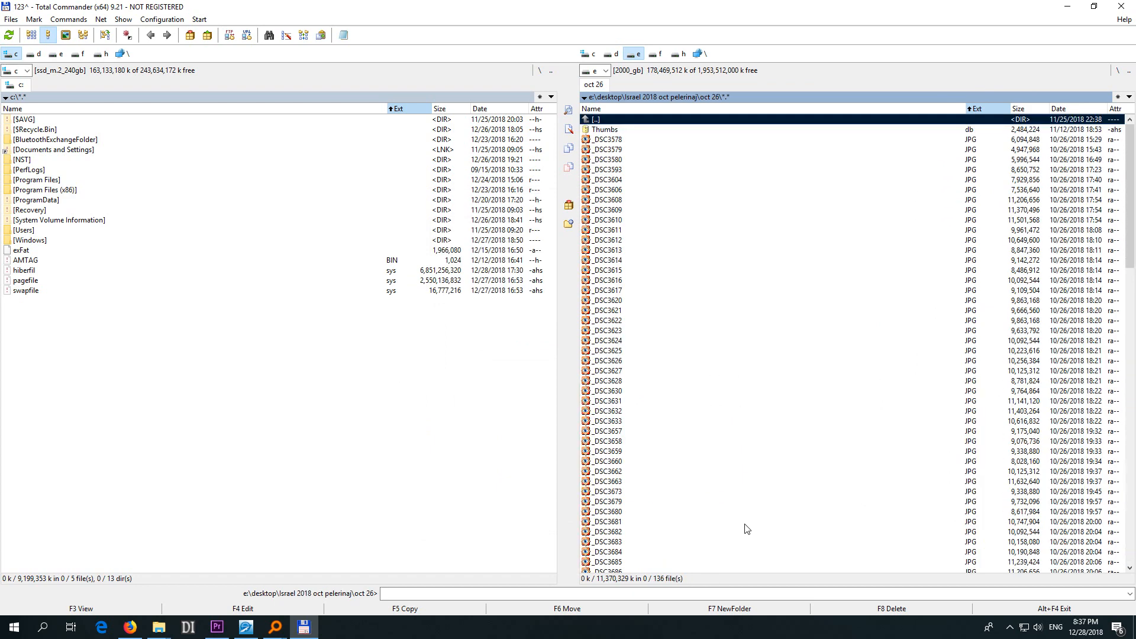
{"action": "key", "text": "Down"}
{"action": "key", "text": "Delete"}
{"action": "key", "text": "Return"}
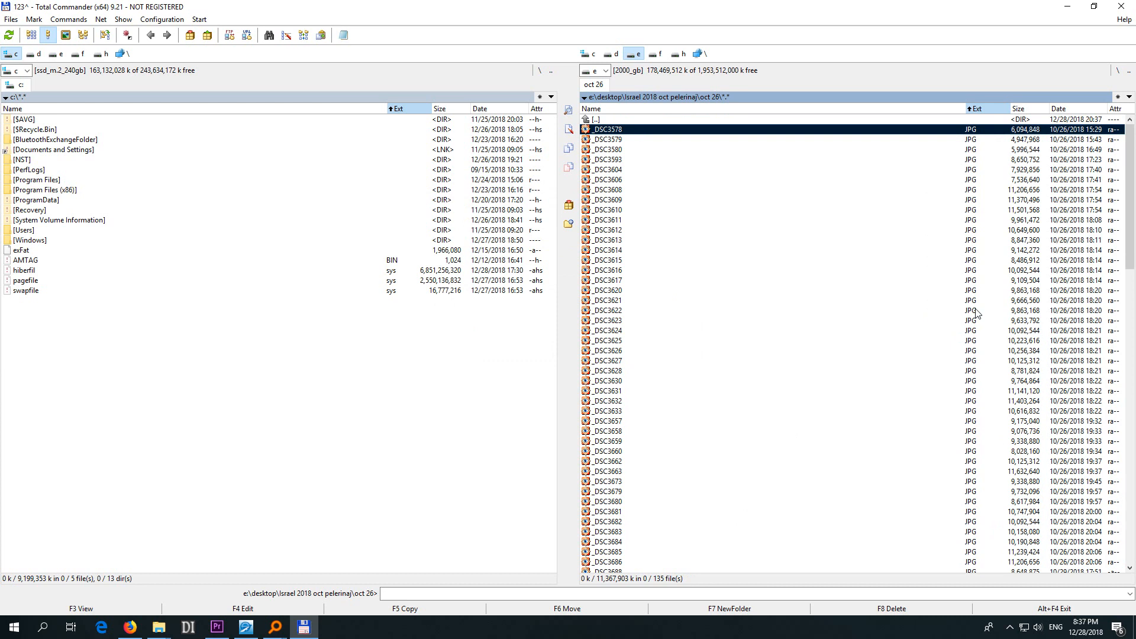
Select only the JPG files in the oct 26 folder by file type, leaving out the MP4 videos.
{"action": "key", "text": "KP_Add"}
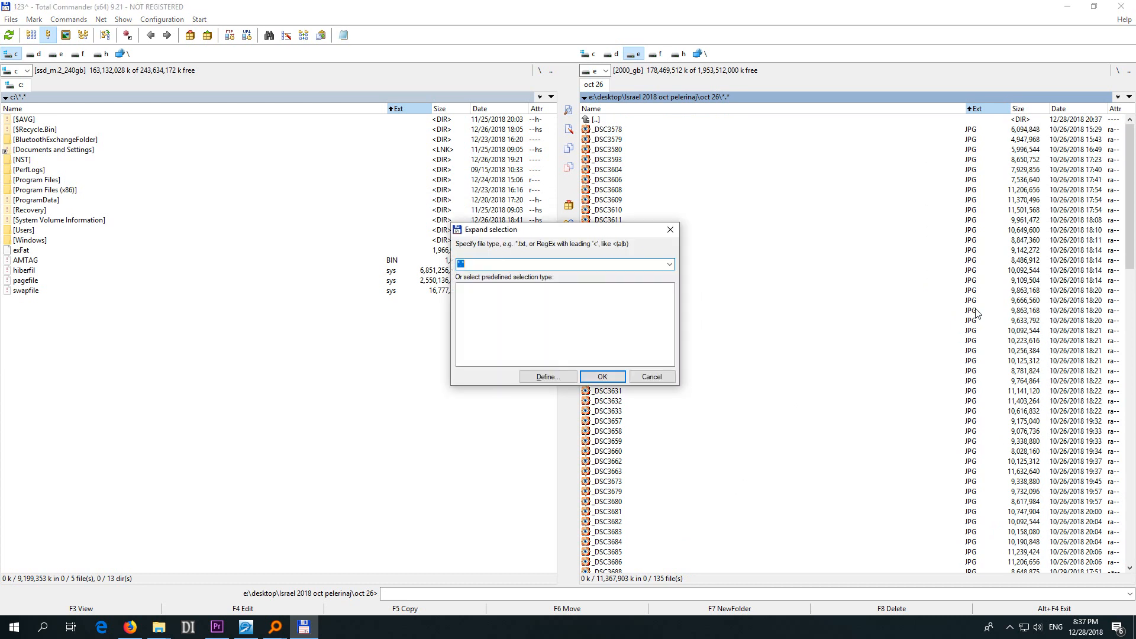
{"action": "key", "text": "Left"}
{"action": "type", "text": "g"}
{"action": "key", "text": "Return"}
{"action": "left_click_drag", "start_coordinate": [1129, 255], "coordinate": [1128, 536]}
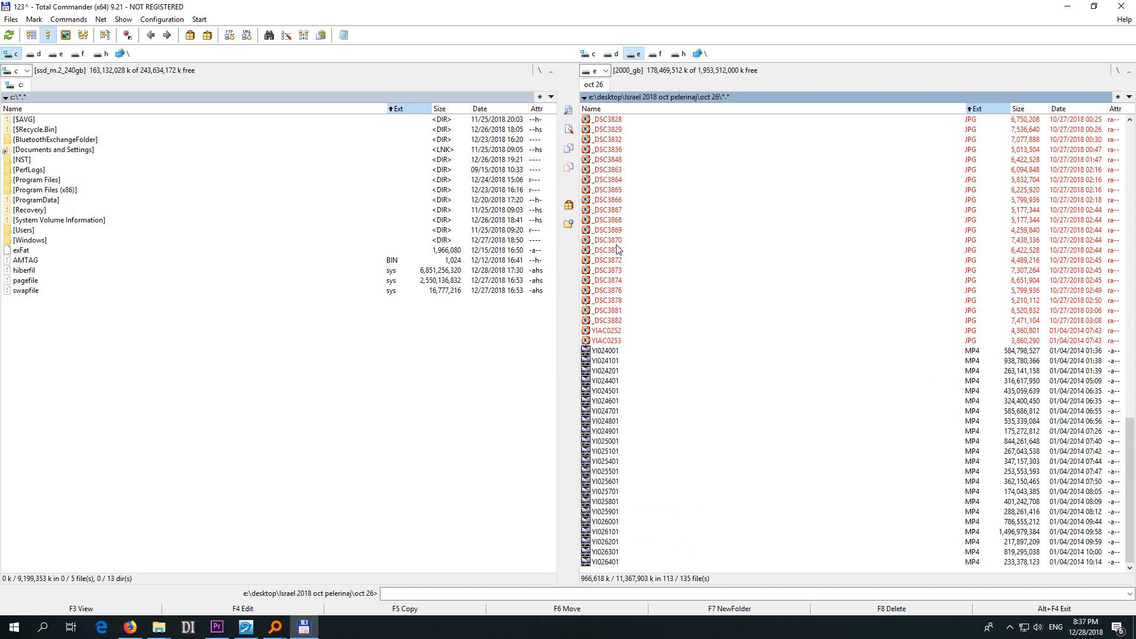
Batch-rename the selected oct 26 JPG files with the name mask oct26_[C].
{"action": "key", "text": "ctrl+m"}
{"action": "key", "text": "Home"}
{"action": "key", "text": "Right"}
{"action": "key", "text": "Delete"}
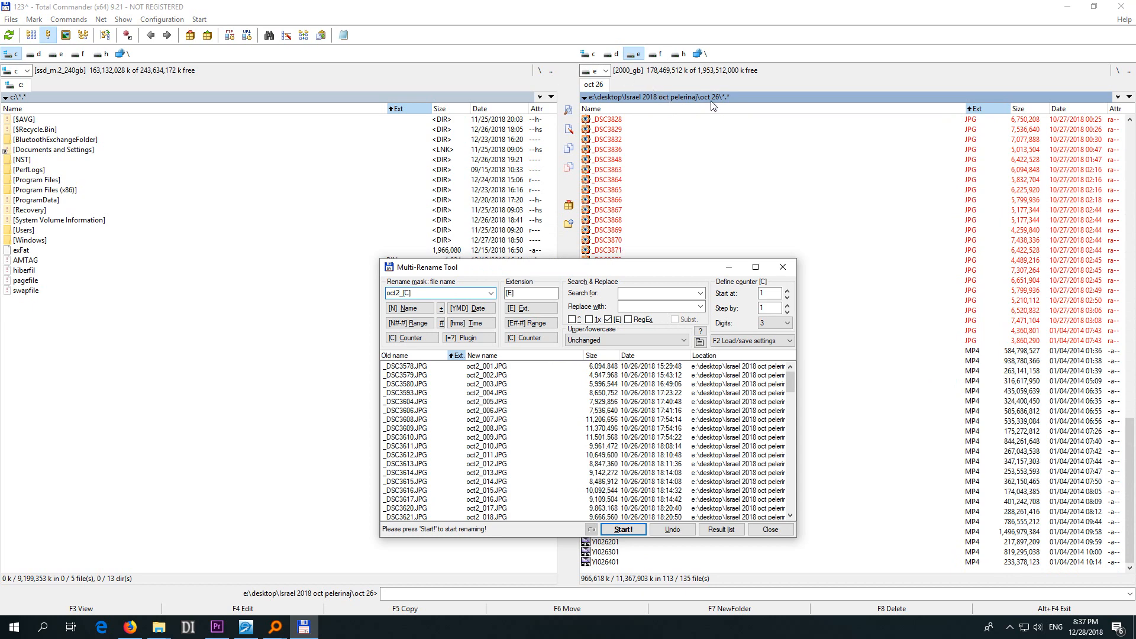
{"action": "type", "text": "6"}
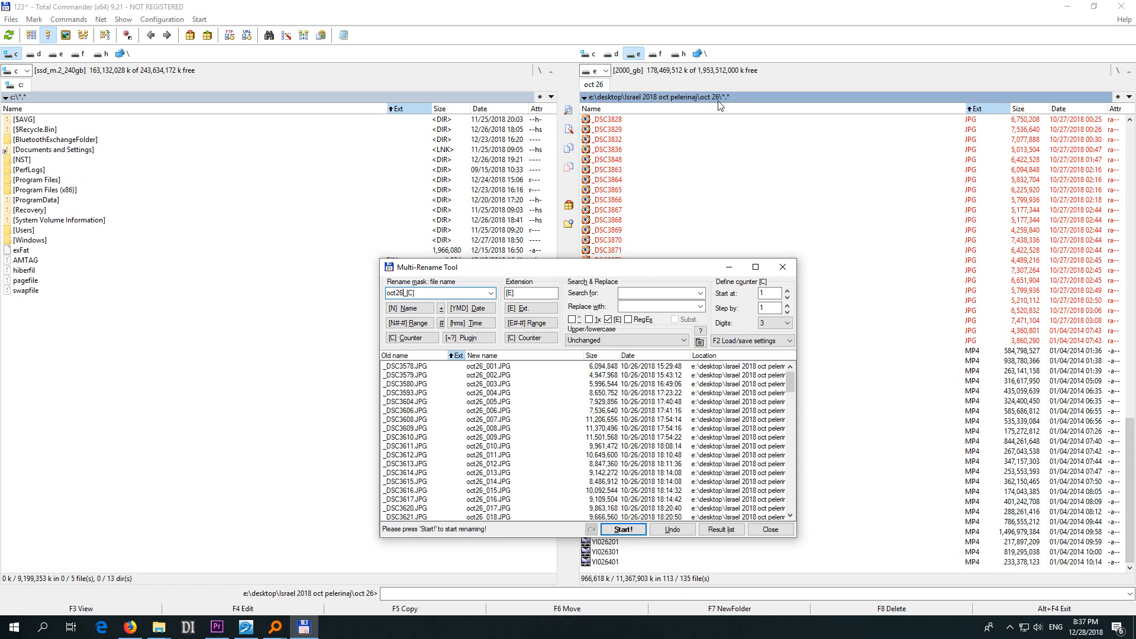
{"action": "left_click", "coordinate": [624, 529]}
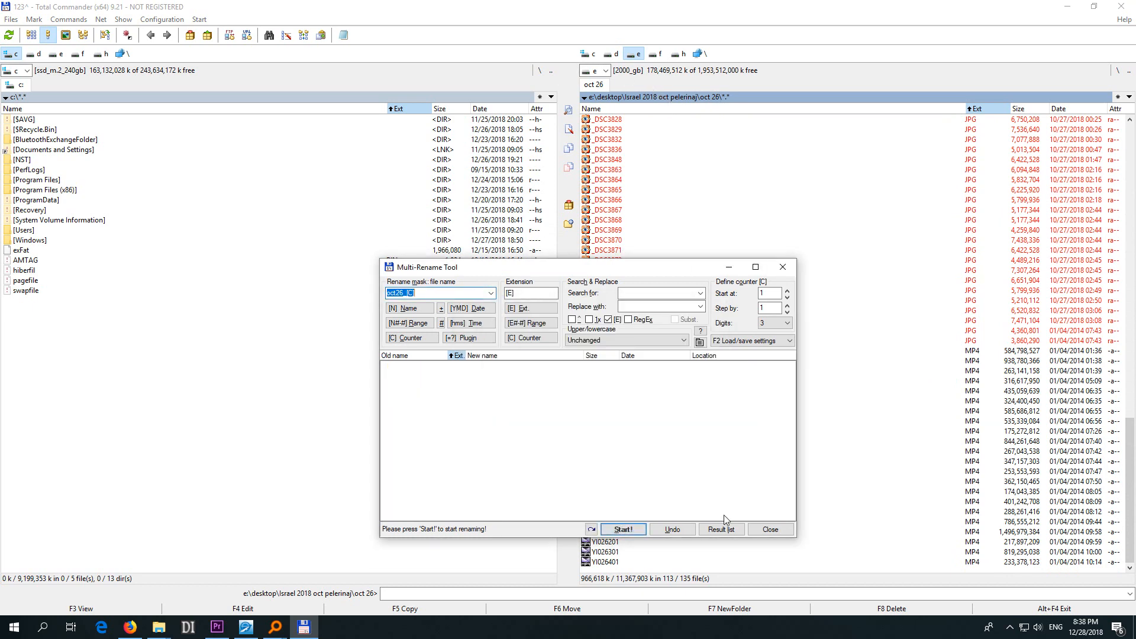
Select the renamed JPG files in the oct 26 folder and move them into the parent folder Israel 2018 oct pelerinaj.
{"action": "left_click", "coordinate": [772, 529]}
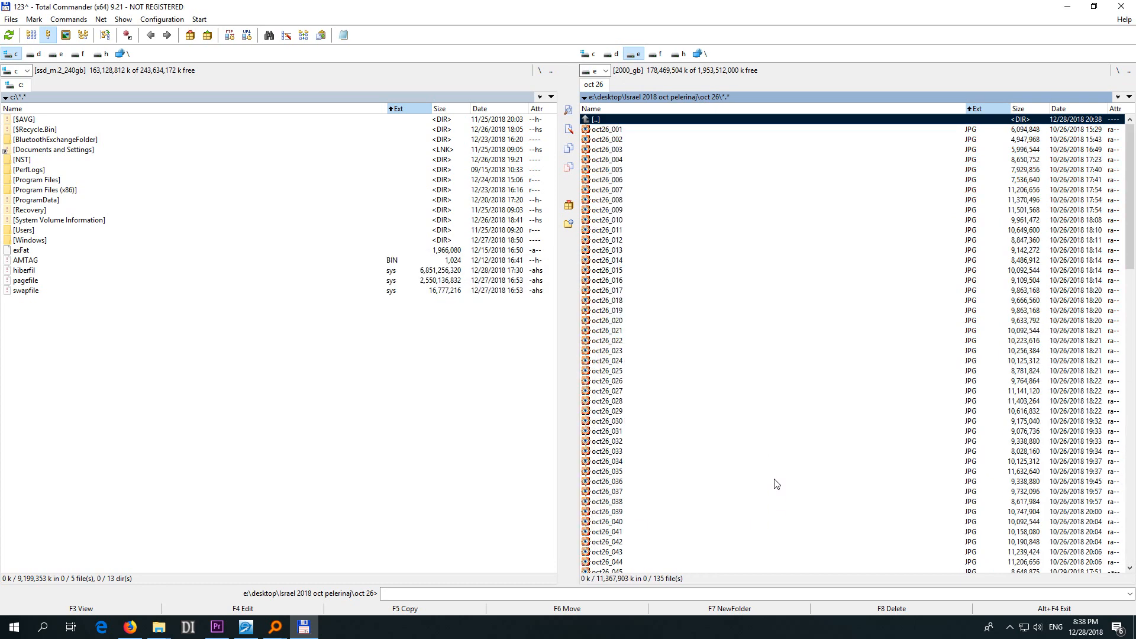
{"action": "key", "text": "KP_Add"}
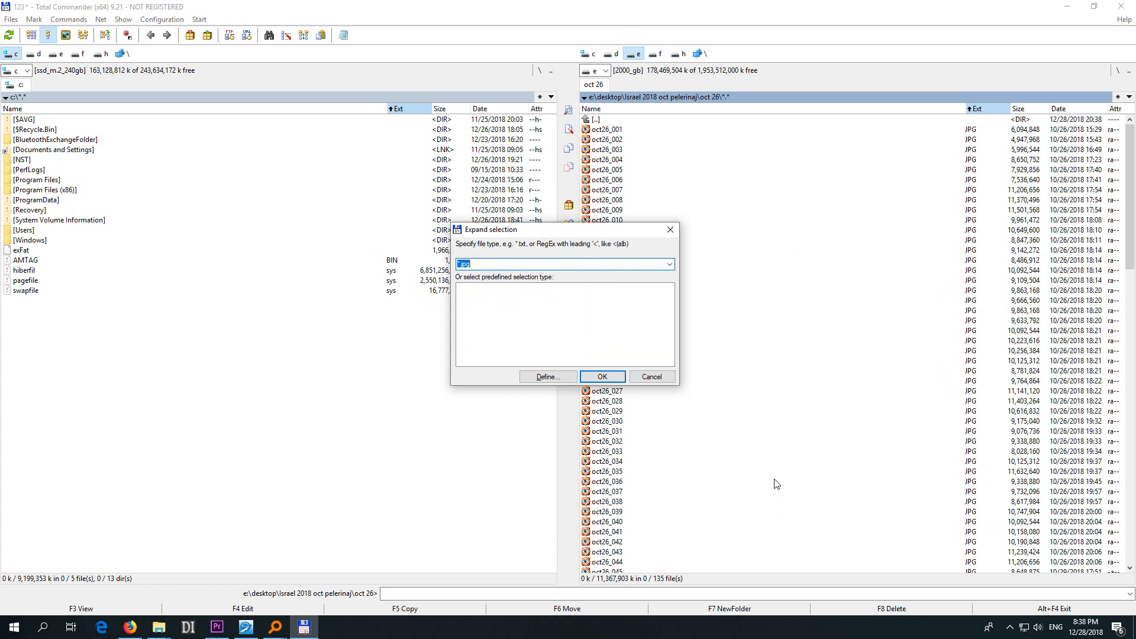
{"action": "key", "text": "Return"}
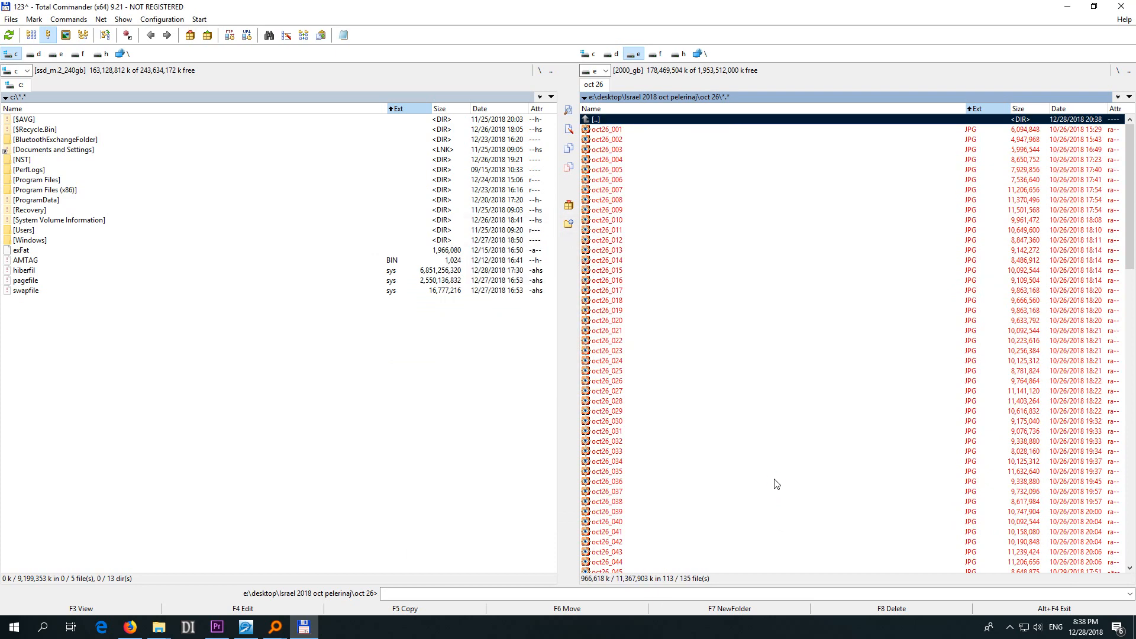
{"action": "key", "text": "BackSpace"}
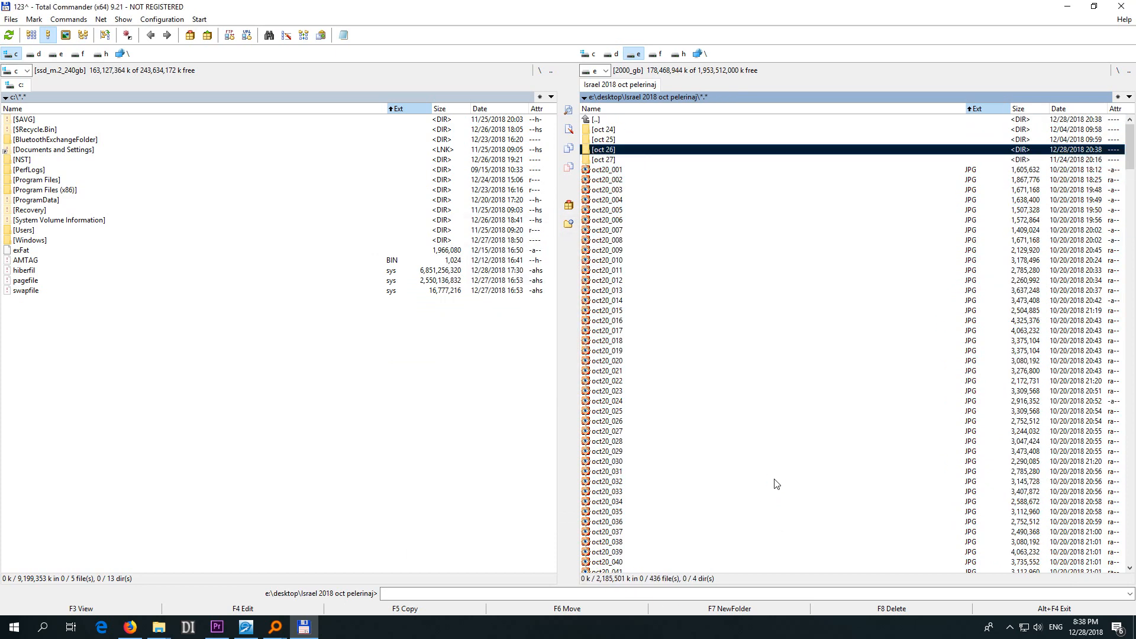
Look through the parent folder's list and open the oct 26 folder to check which files remain in it.
{"action": "key", "text": "End"}
{"action": "key", "text": "Home"}
{"action": "key", "text": "Down"}
{"action": "key", "text": "Return"}
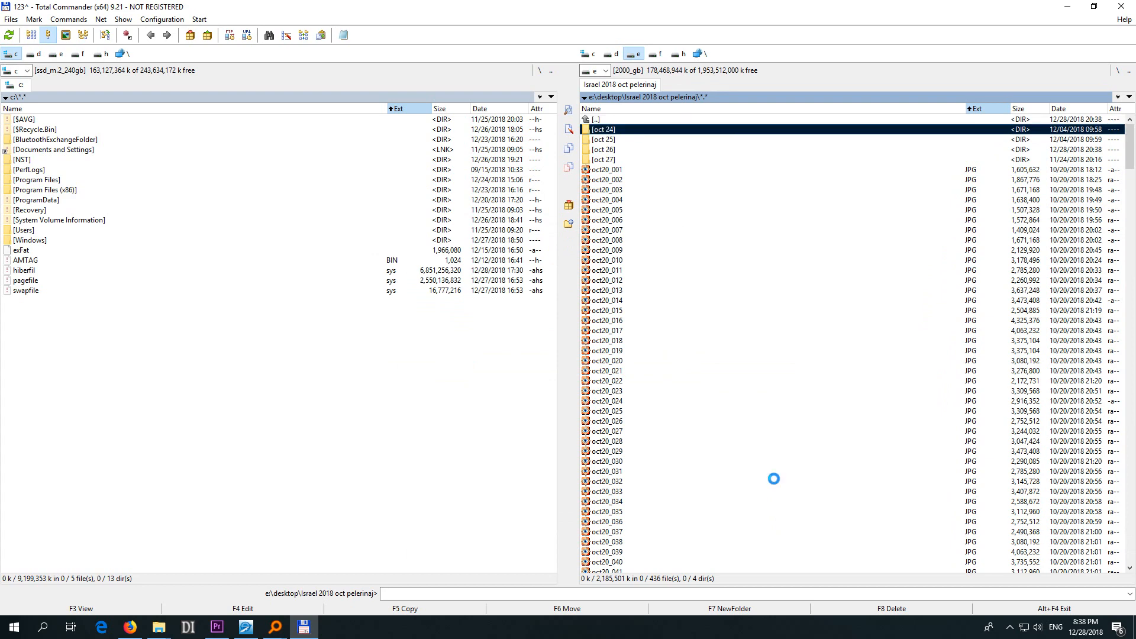
{"action": "key", "text": "BackSpace"}
{"action": "key", "text": "Down"}
{"action": "key", "text": "Down"}
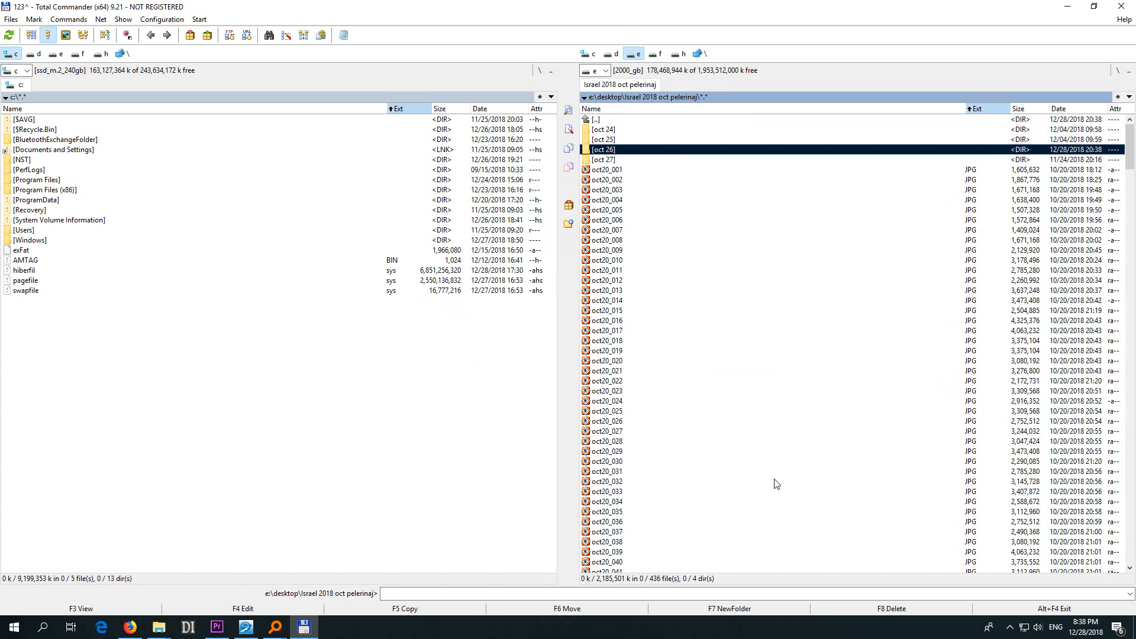
{"action": "key", "text": "Return"}
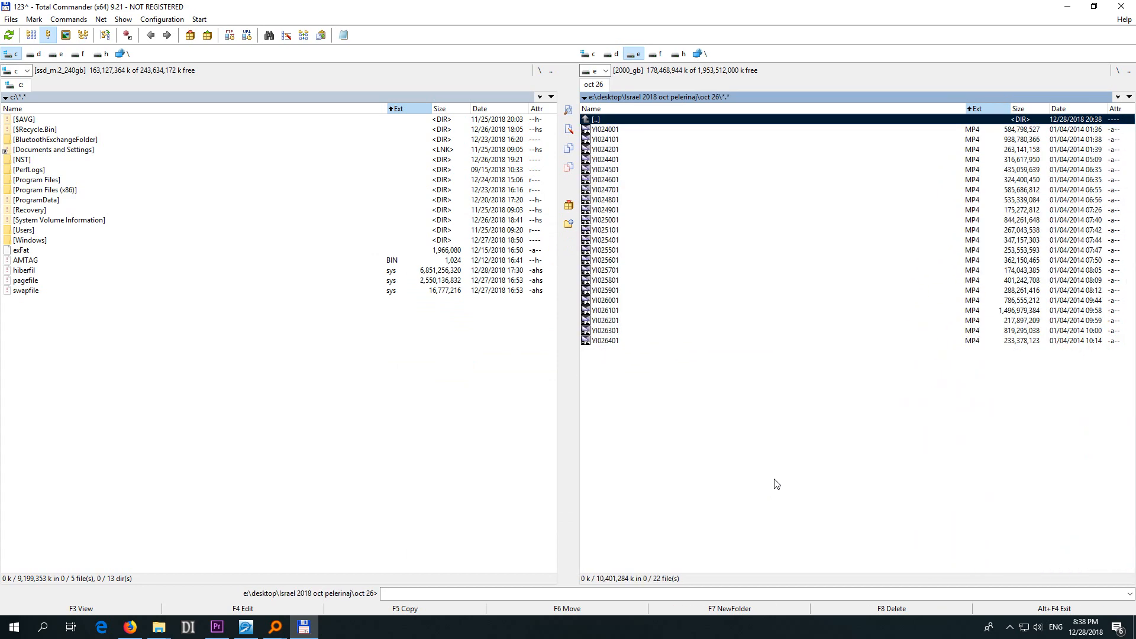
Return to the parent folder and rename the oct 26 folder as videos oct 26.
{"action": "key", "text": "BackSpace"}
{"action": "key", "text": "shift+F6"}
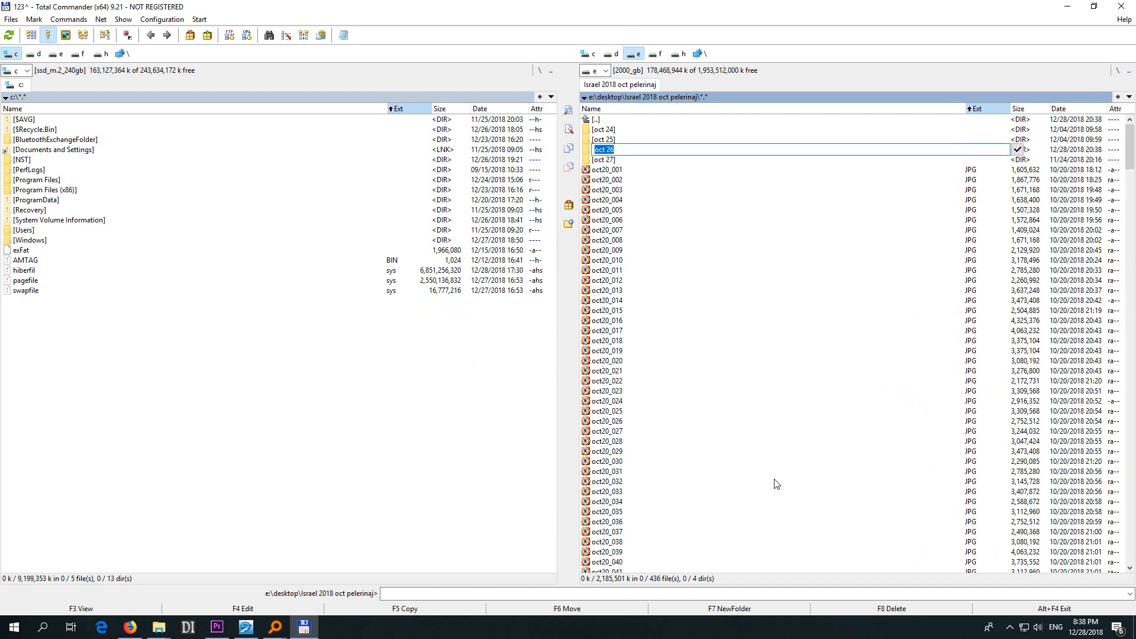
{"action": "key", "text": "Home"}
{"action": "type", "text": "videos"}
{"action": "key", "text": "Return"}
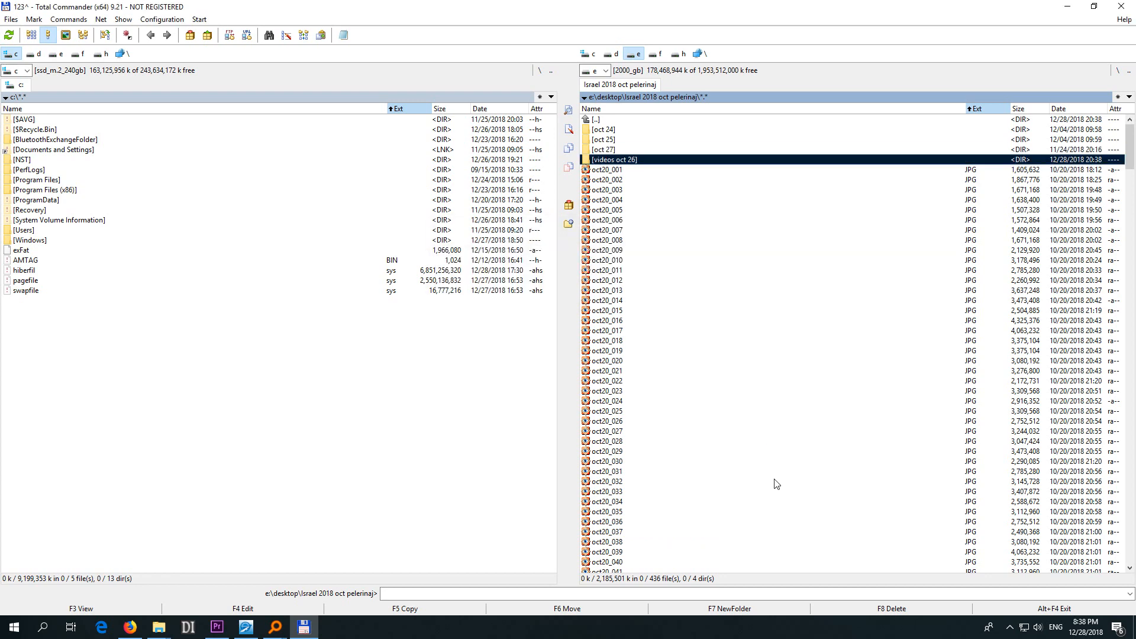
Open the oct 24 folder and check the end of its file list.
{"action": "key", "text": "Up"}
{"action": "key", "text": "Up"}
{"action": "key", "text": "Up"}
{"action": "key", "text": "Return"}
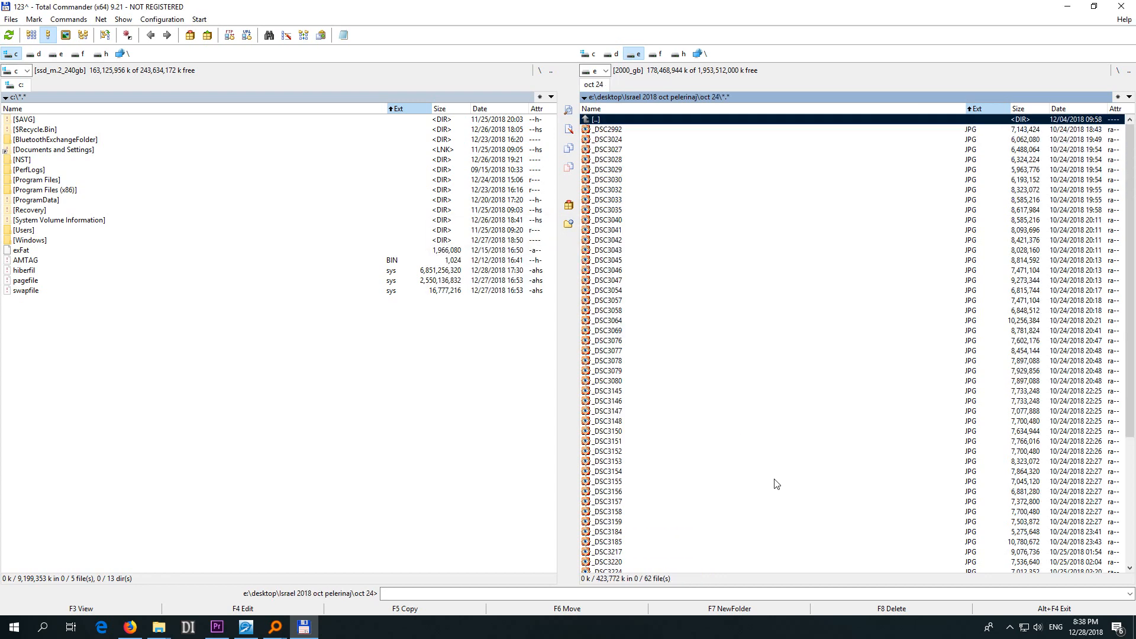
{"action": "key", "text": "End"}
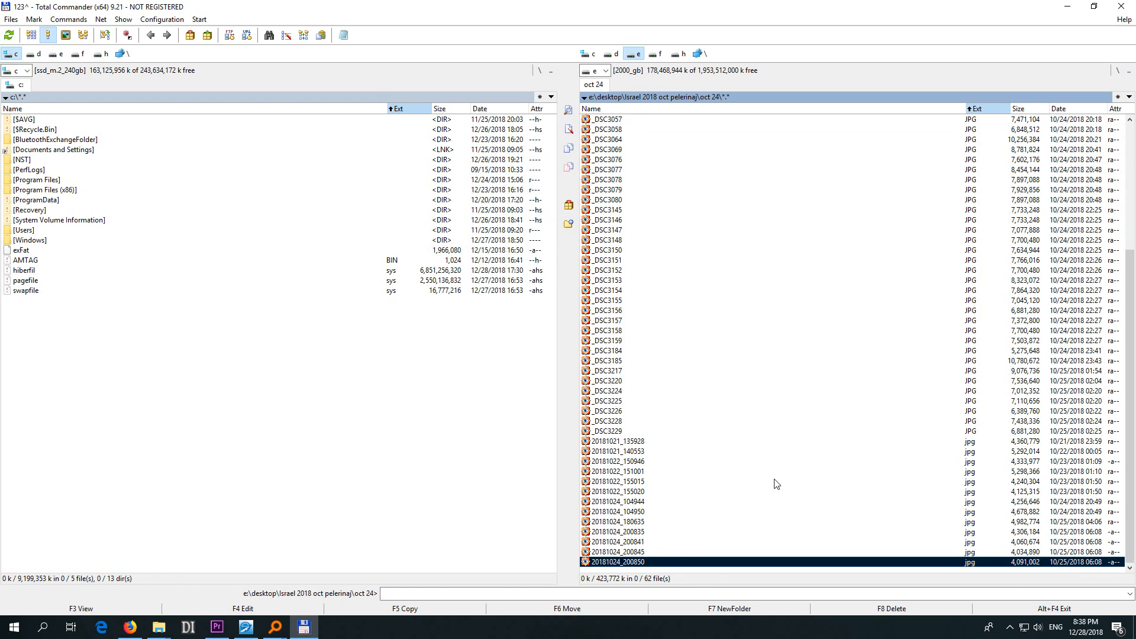